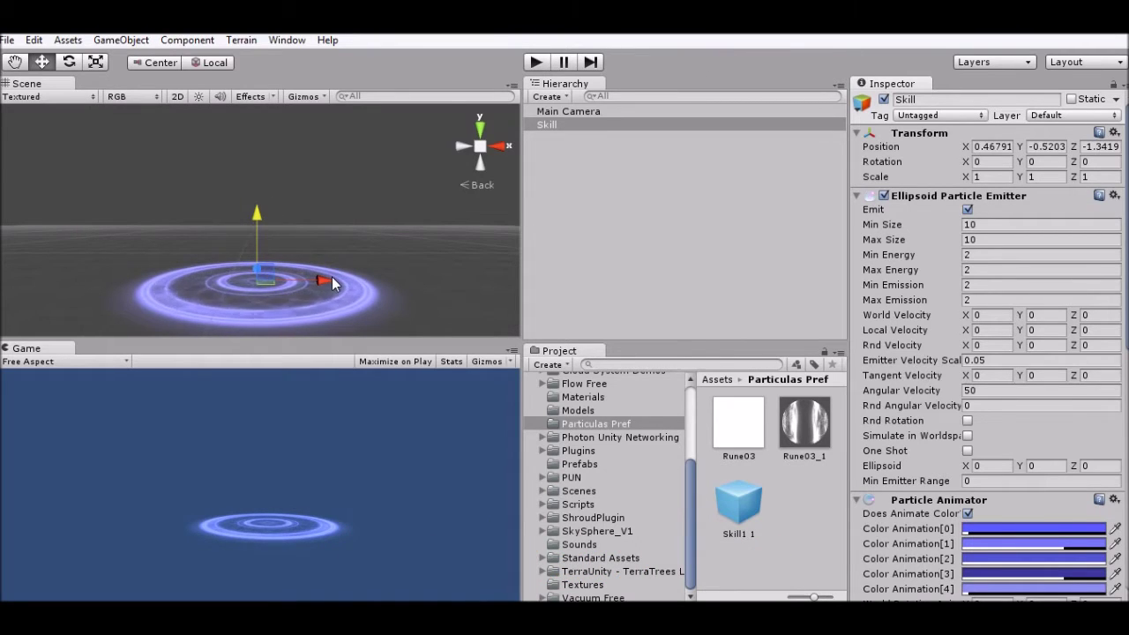
Step: Nudge the Skill ring along X and Y, check it from Top and Back views, then delete Skill
left_click_drag(320, 280, 311, 271)
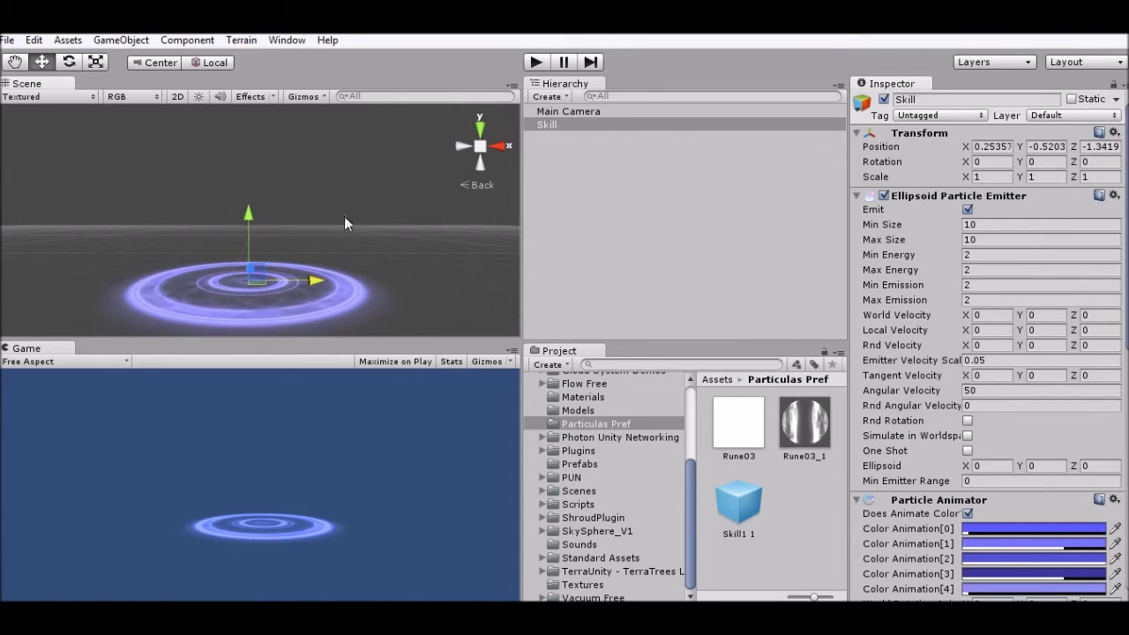
left_click(480, 129)
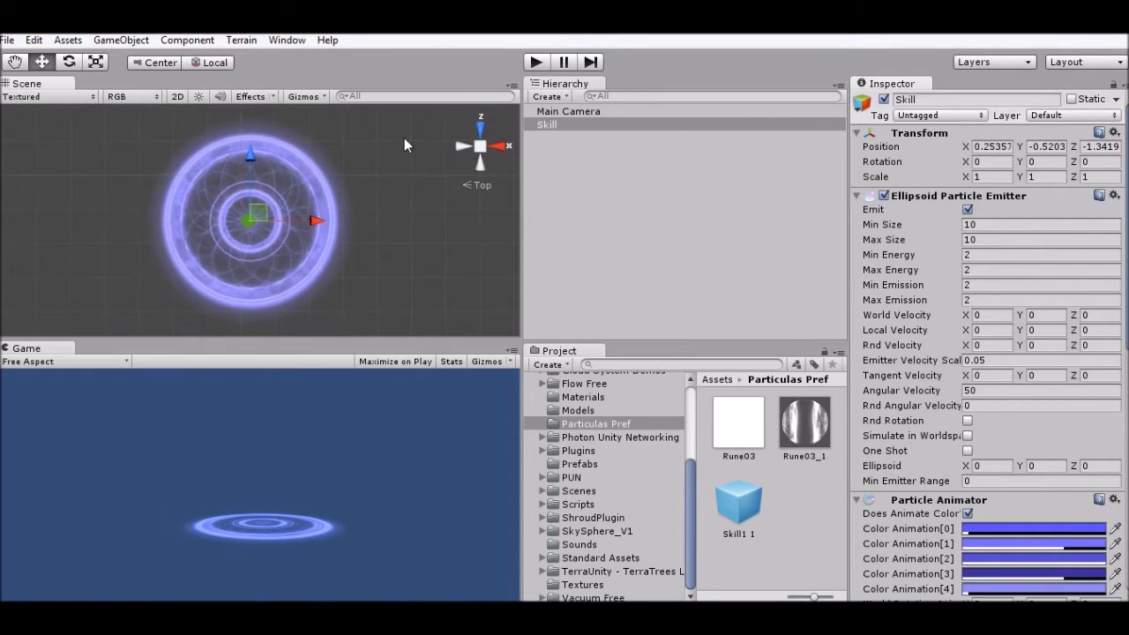
left_click(477, 172)
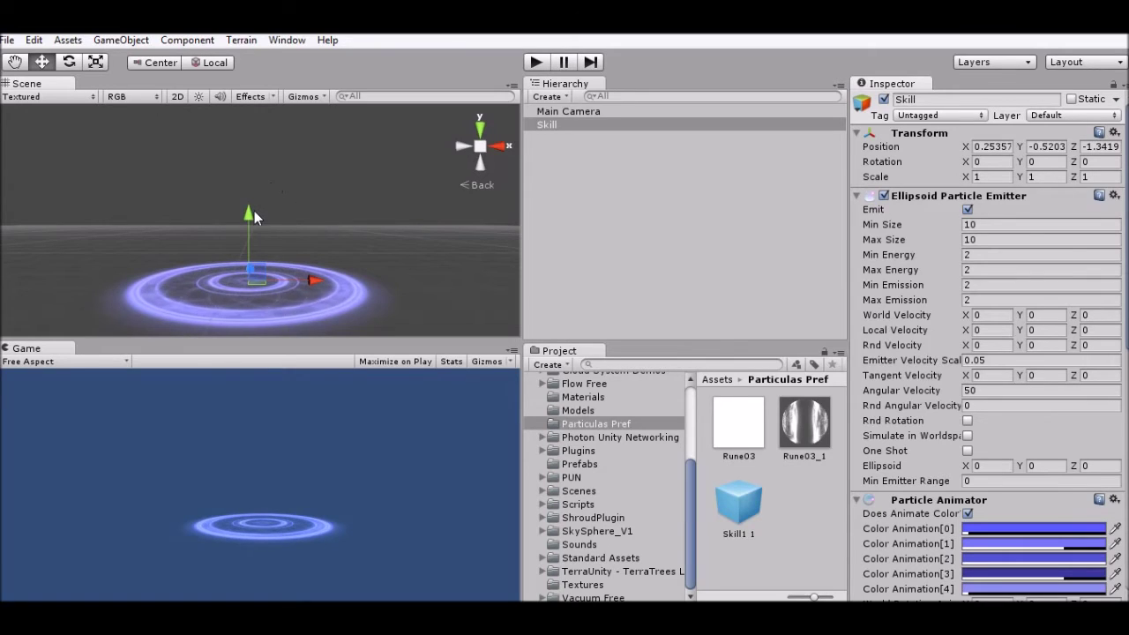
mouse_move(251, 213)
left_mouse_down()
mouse_move(276, 163)
mouse_move(277, 210)
left_mouse_up()
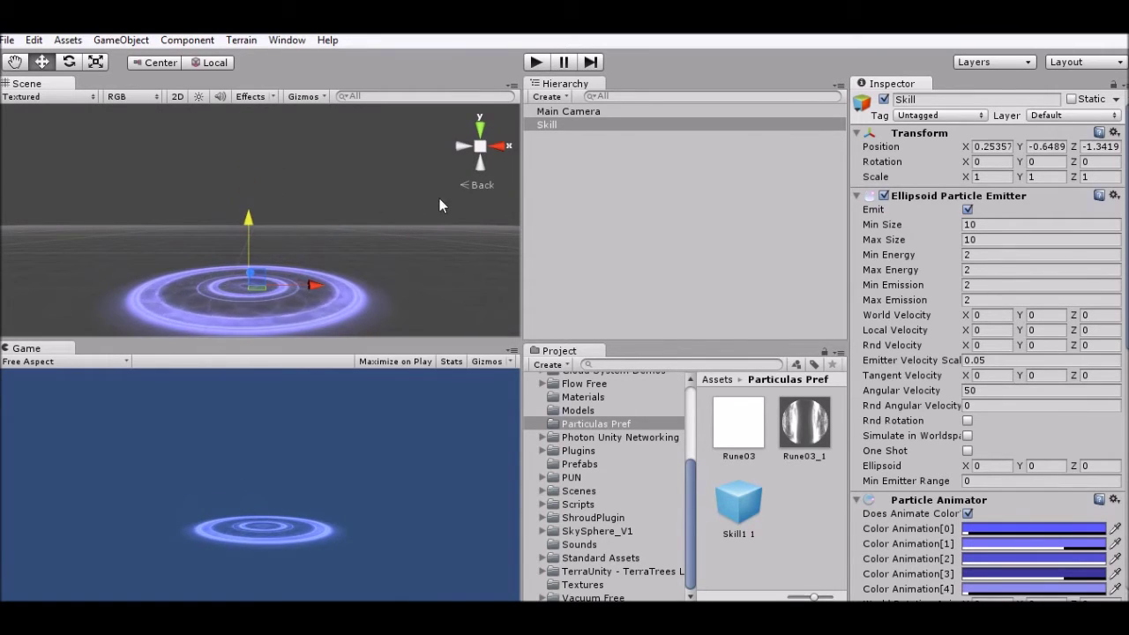
left_click(552, 124)
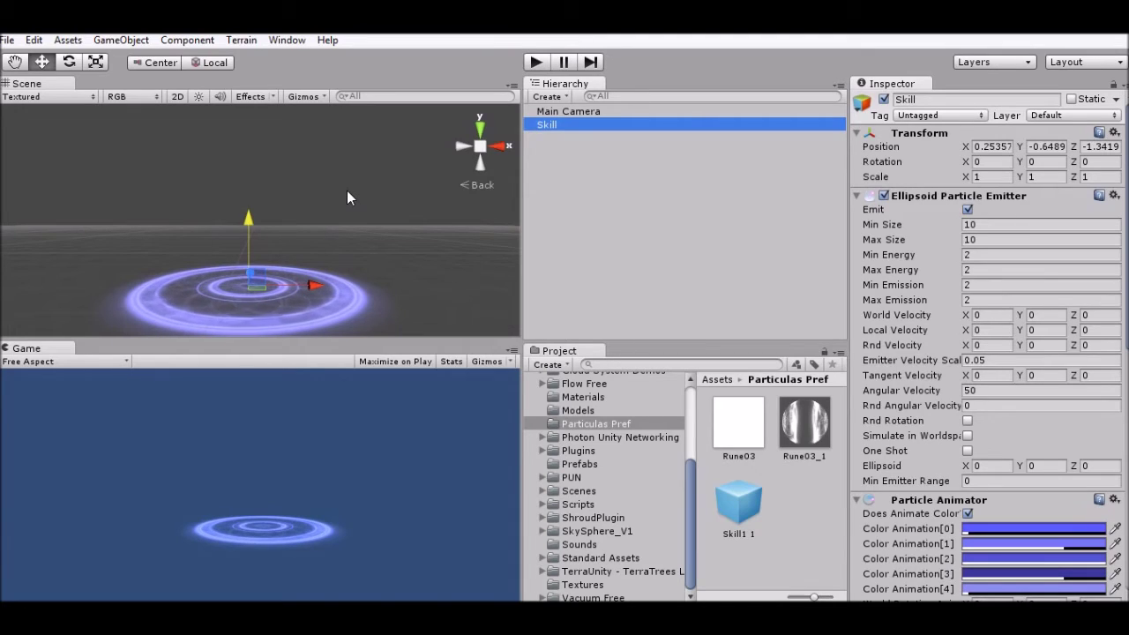
key("Delete")
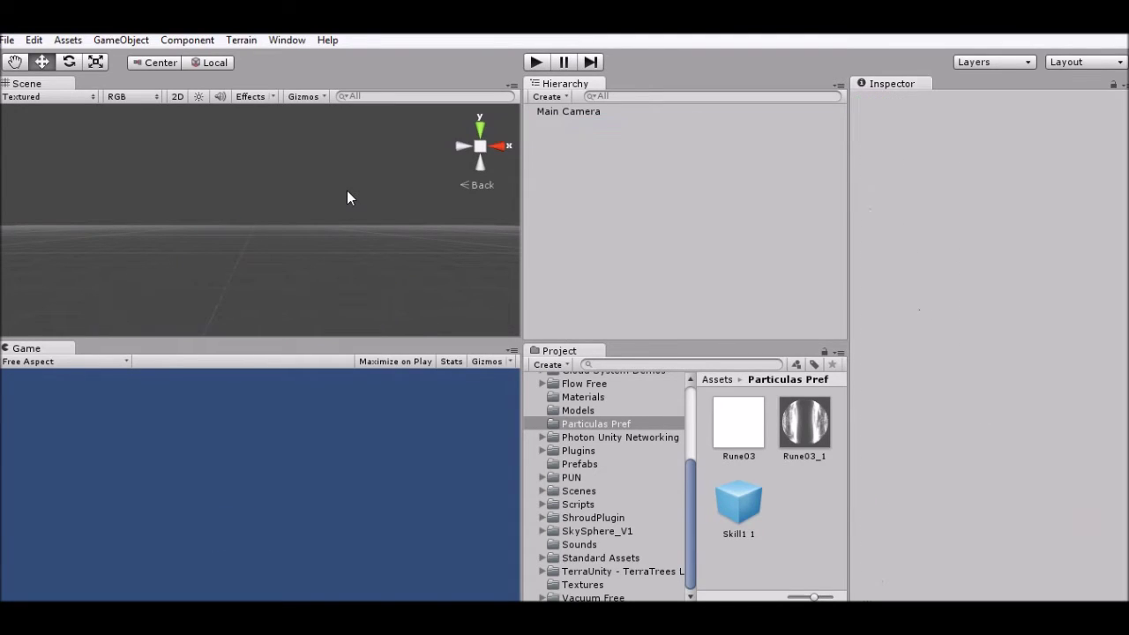
Step: Create an empty GameObject and rename it AOE
left_click(132, 45)
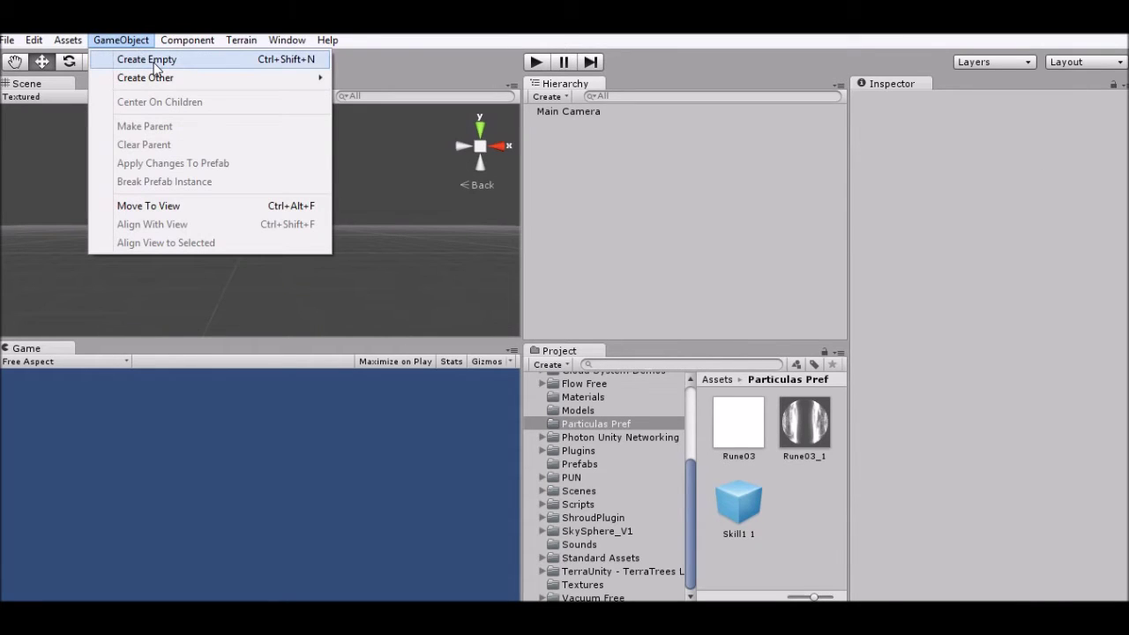
left_click(150, 60)
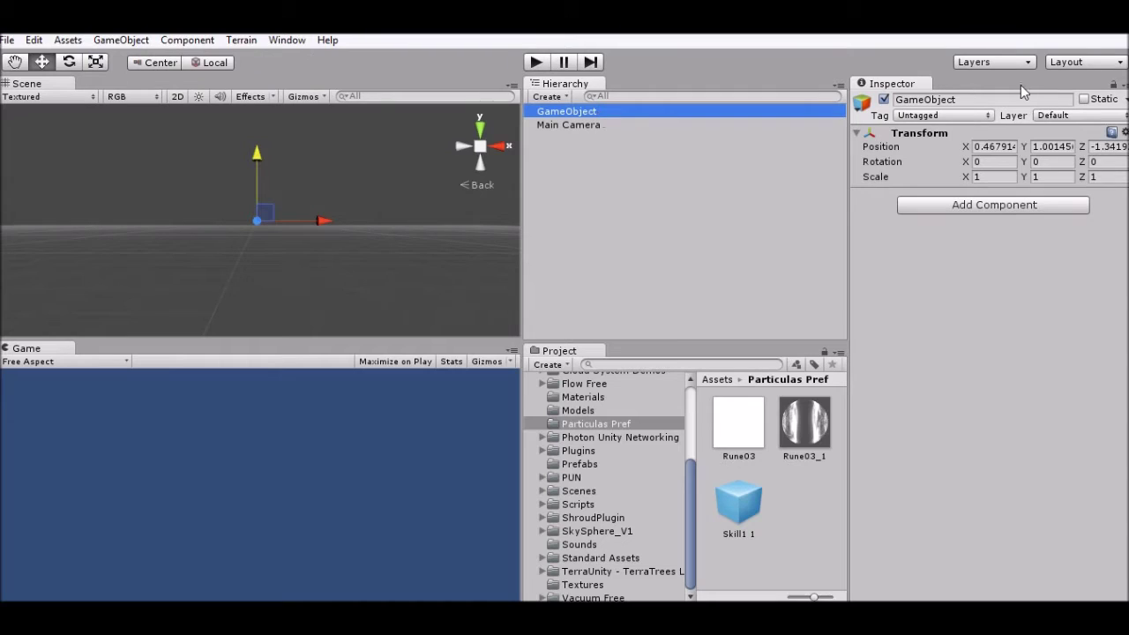
left_click(685, 114)
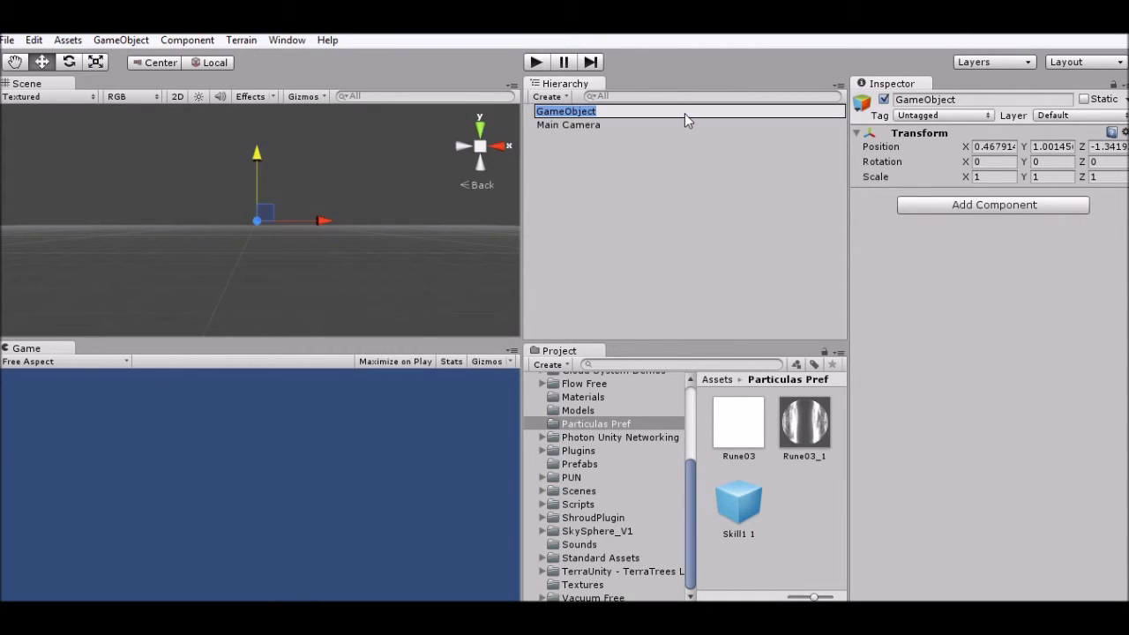
type("AOE")
key("Return")
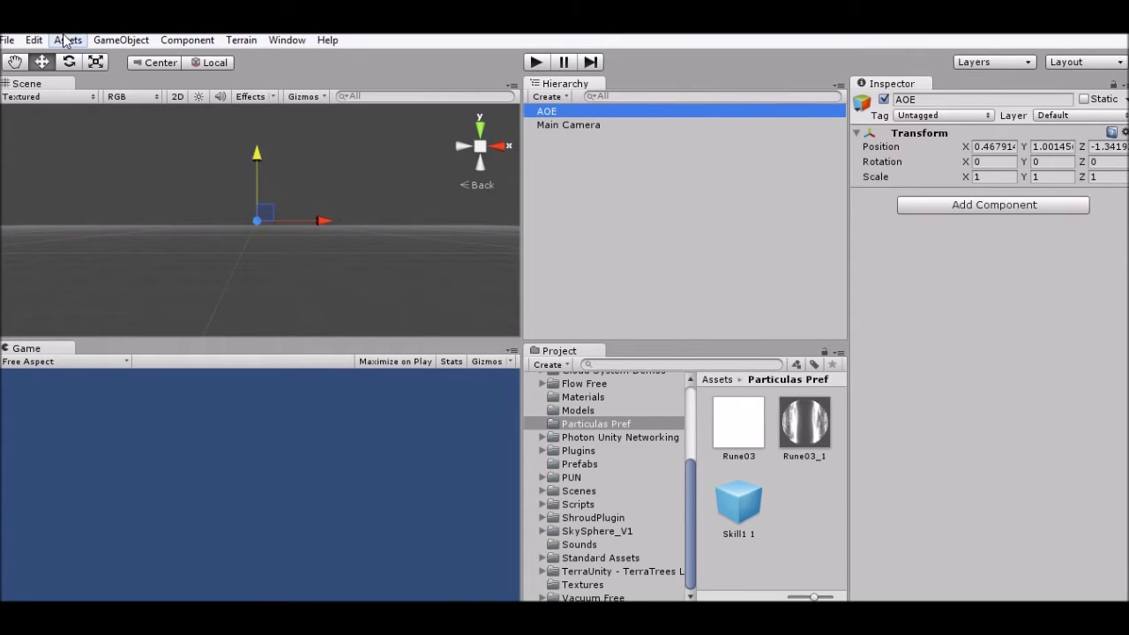
Step: Add legacy Ellipsoid Particle Emitter and Particle Animator components to AOE
left_click(187, 41)
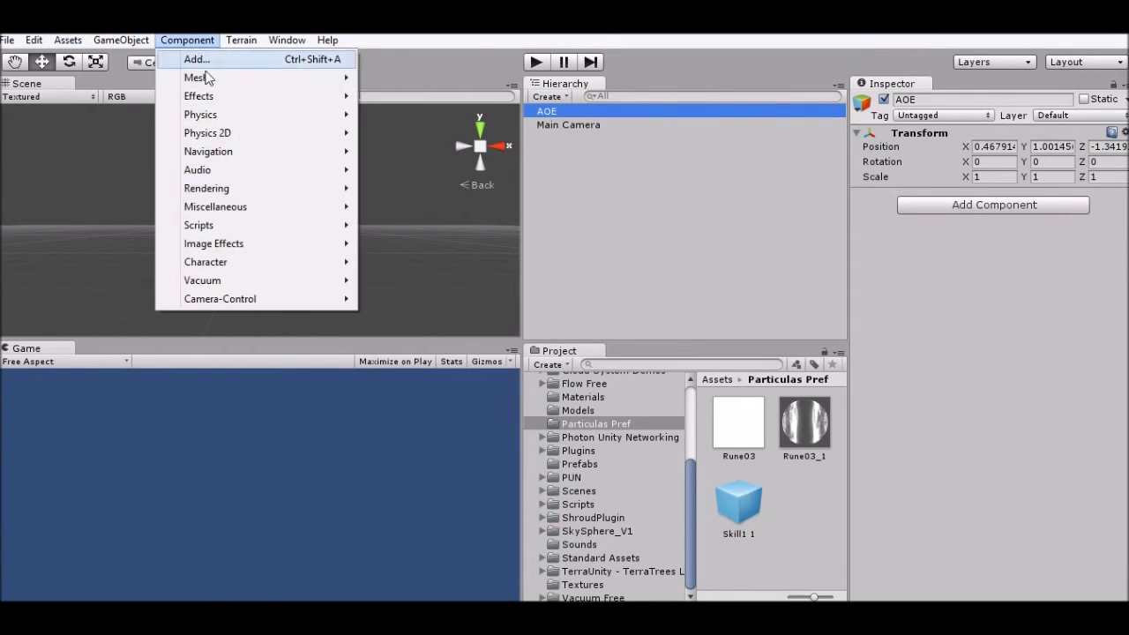
mouse_move(215, 98)
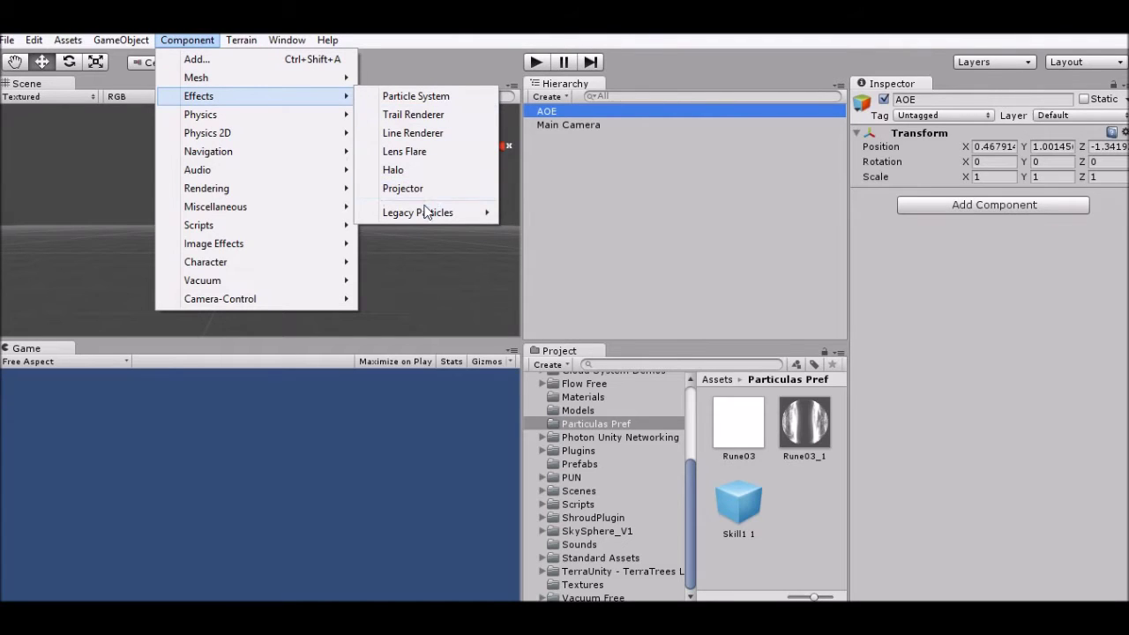
mouse_move(425, 213)
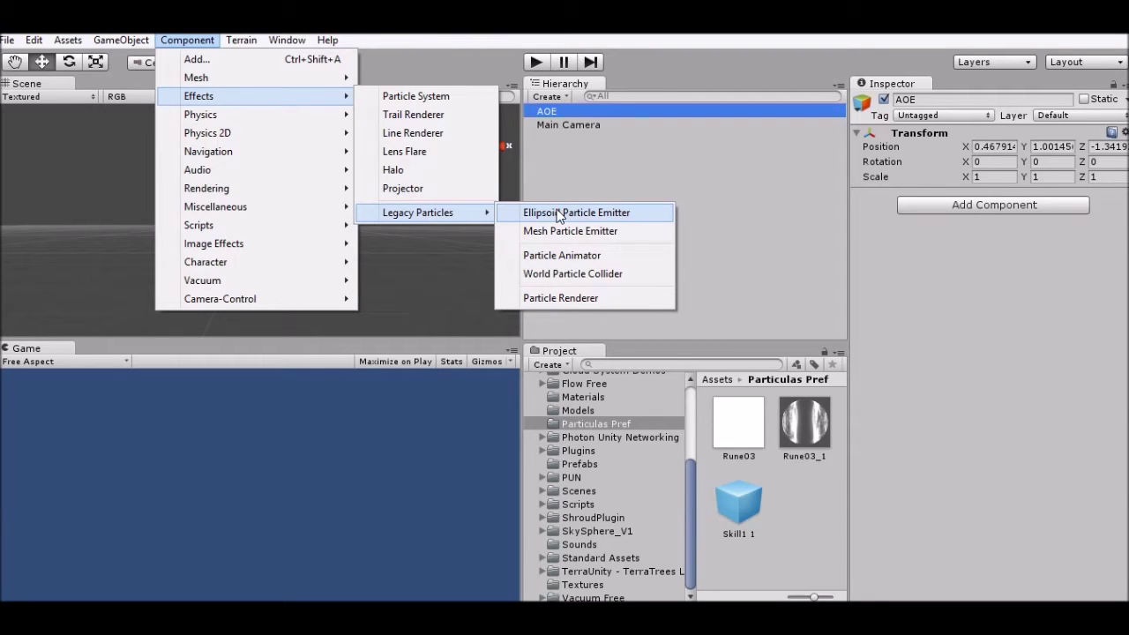
left_click(557, 214)
left_click(181, 40)
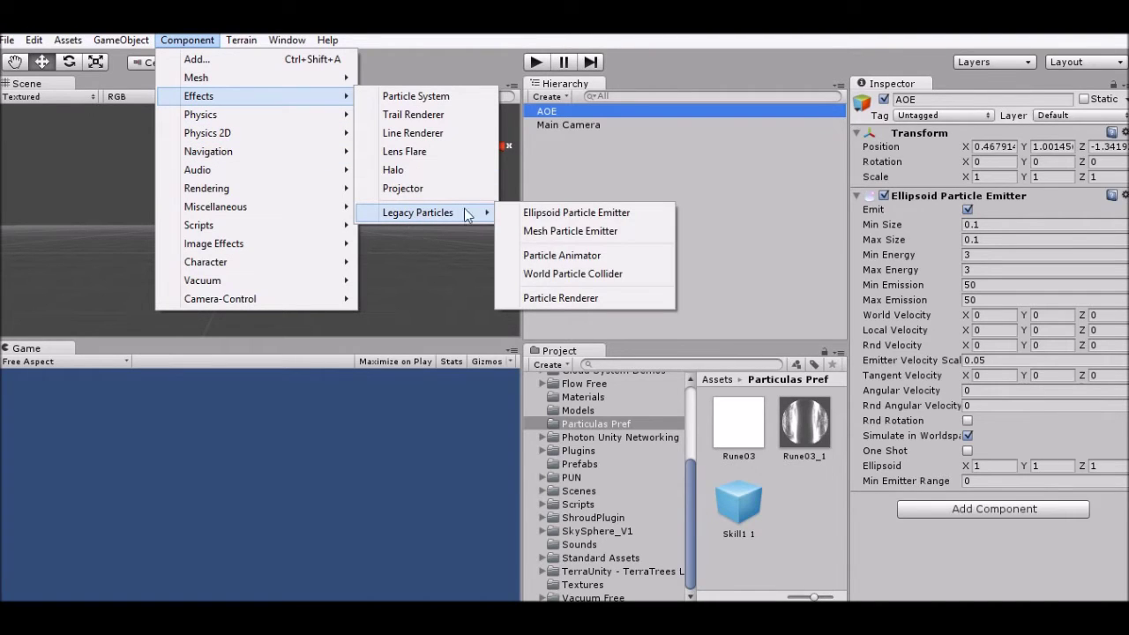
left_click(587, 260)
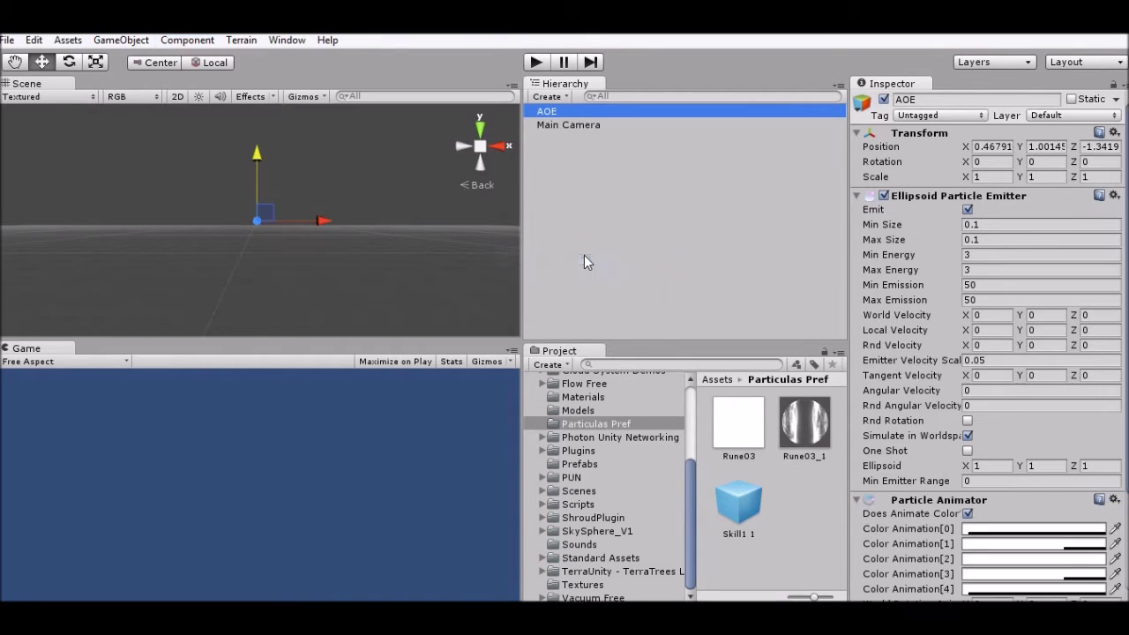
Step: Add a legacy Particle Renderer to AOE and select the Rune03_1 material
left_click(187, 40)
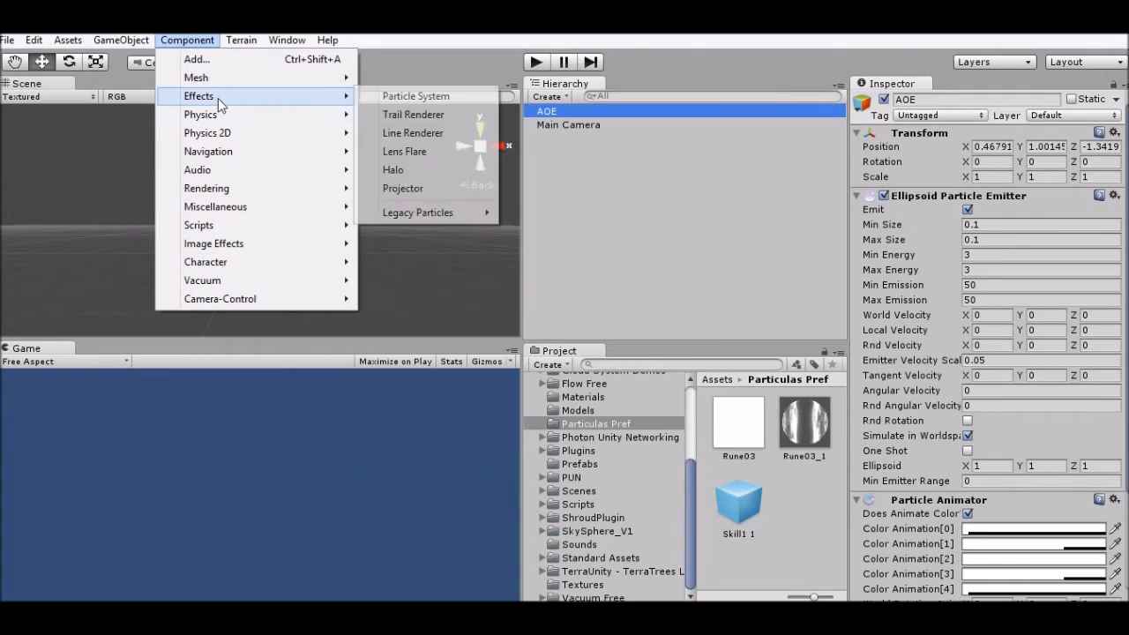
mouse_move(400, 216)
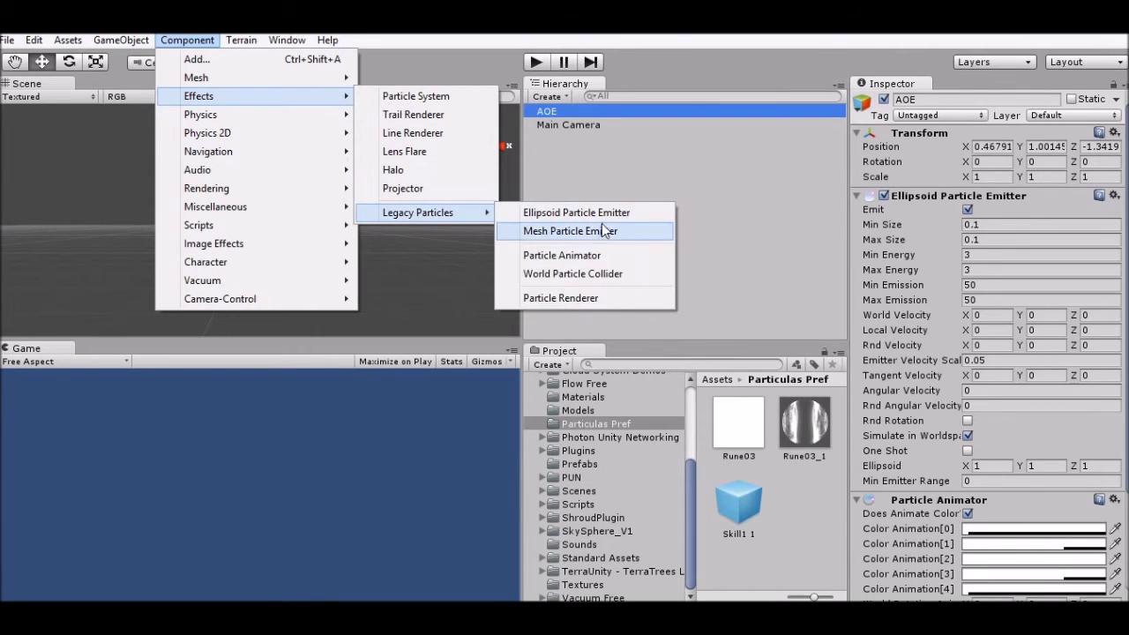
left_click(554, 300)
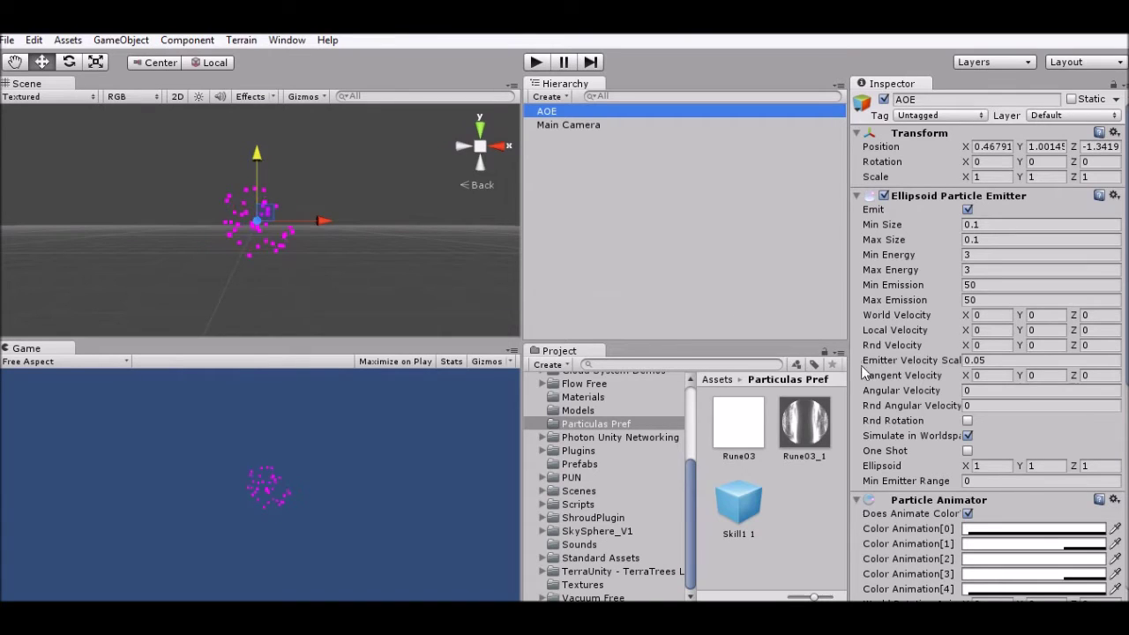
scroll(976, 460, "down", 3)
scroll(975, 461, "down", 4)
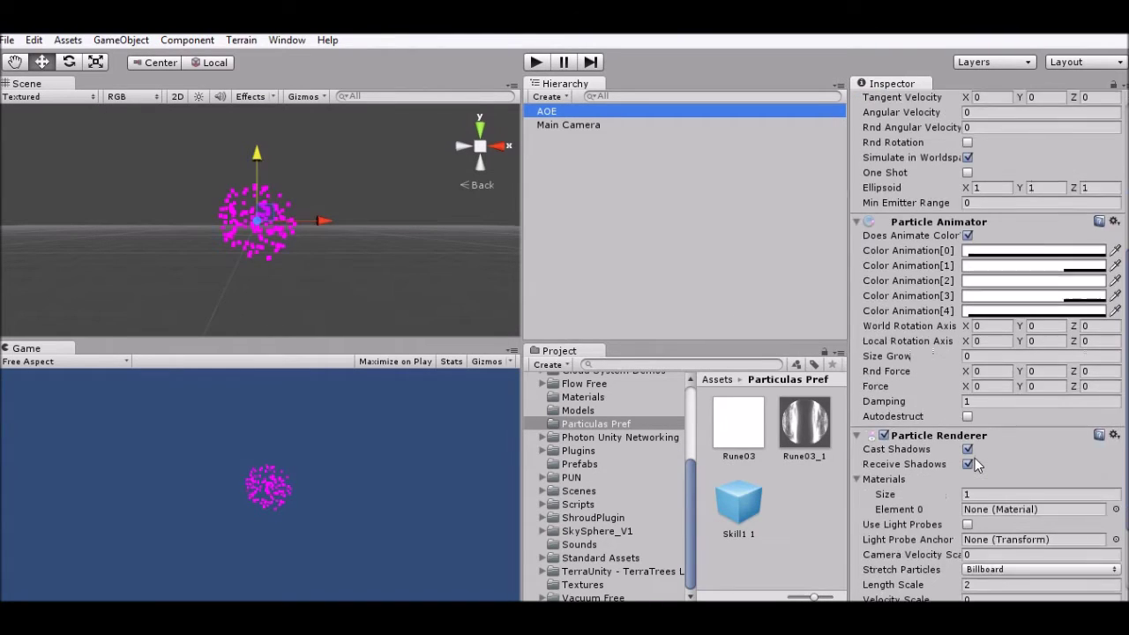
scroll(976, 460, "down", 3)
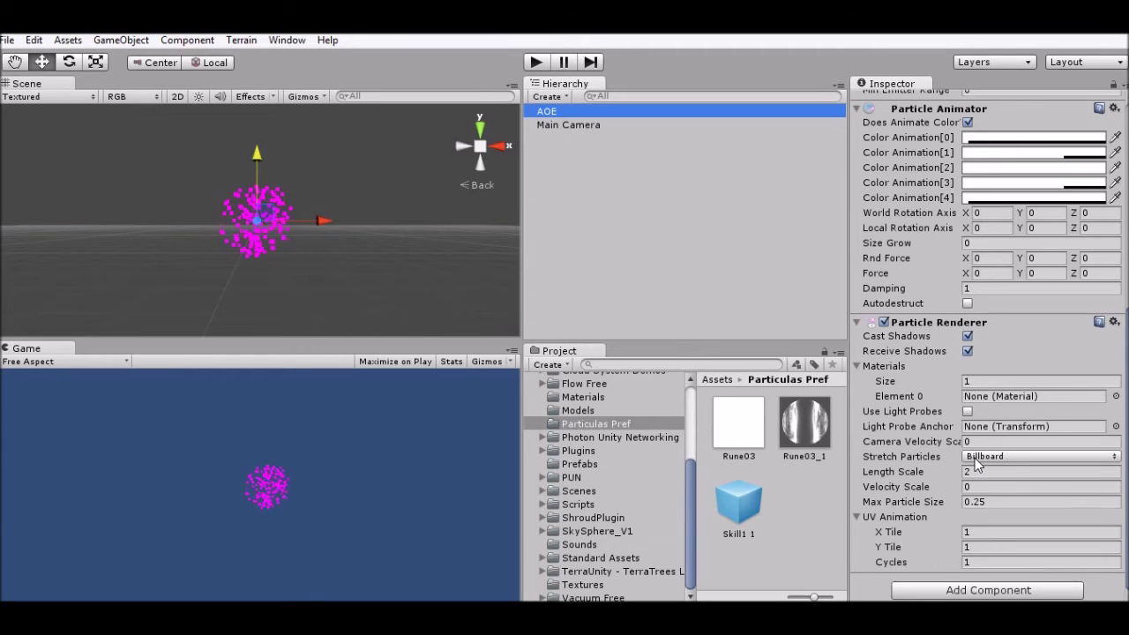
left_click(826, 432)
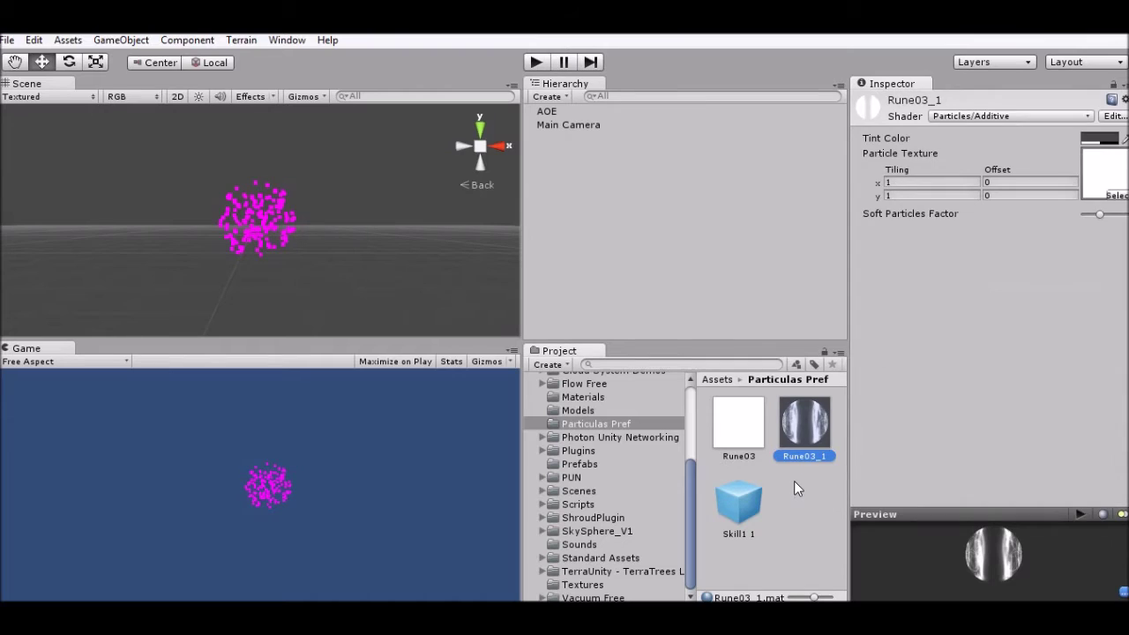
Step: Open the Project folder's asset options and dismiss them without choosing anything
right_click(802, 481)
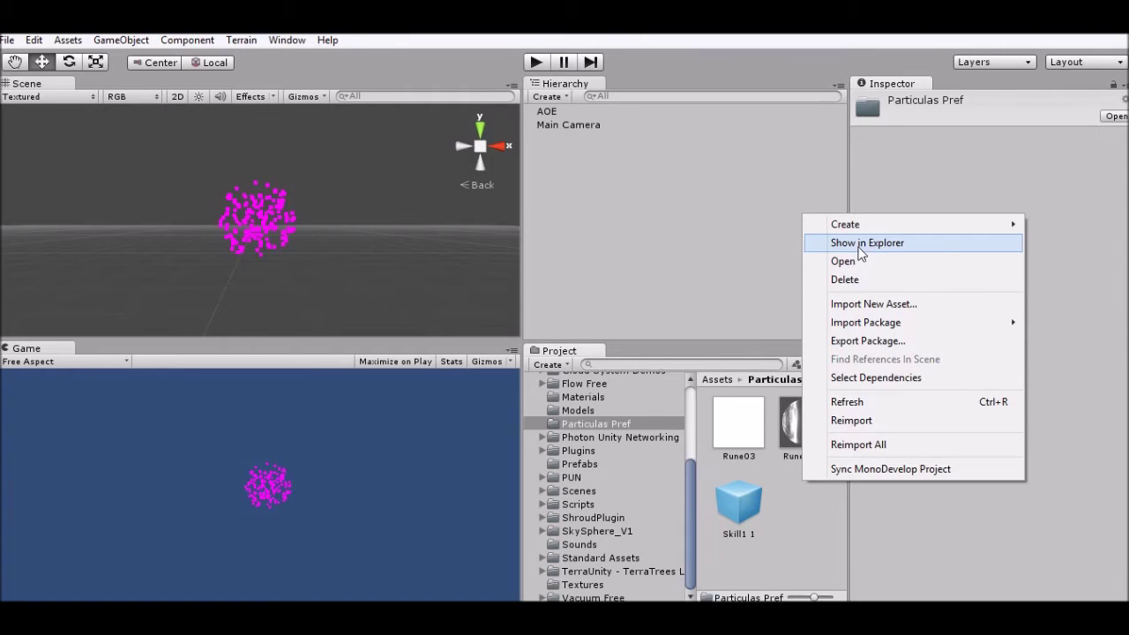
mouse_move(874, 233)
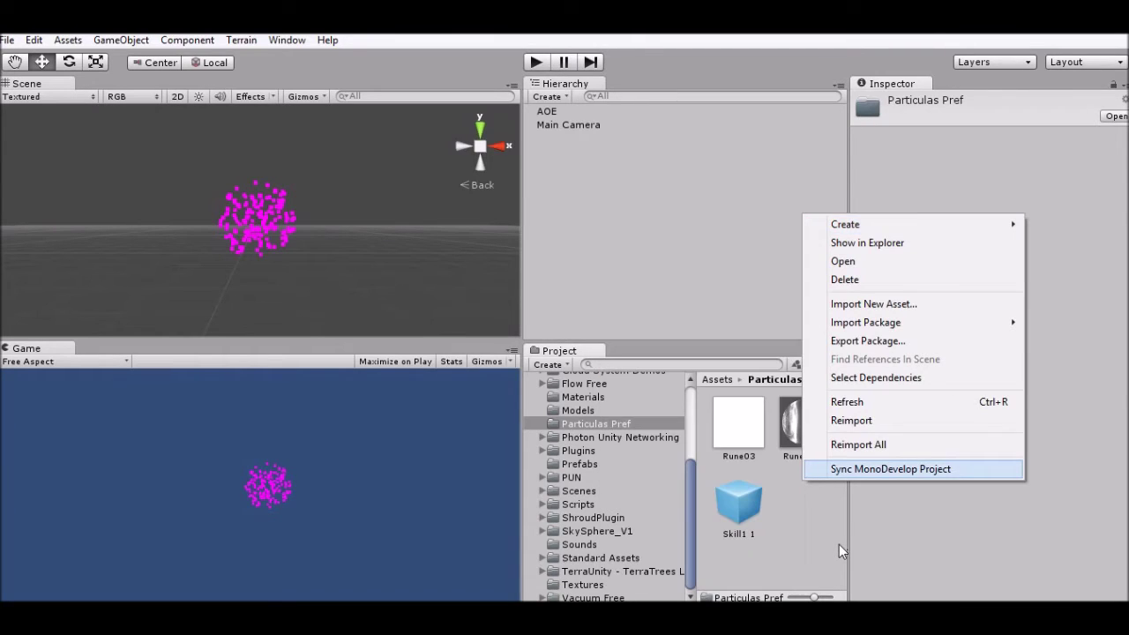
left_click(832, 525)
Step: Confirm Rune03_1 keeps the Particles/Additive shader, then inspect the Rune03 texture's import settings
left_click(821, 437)
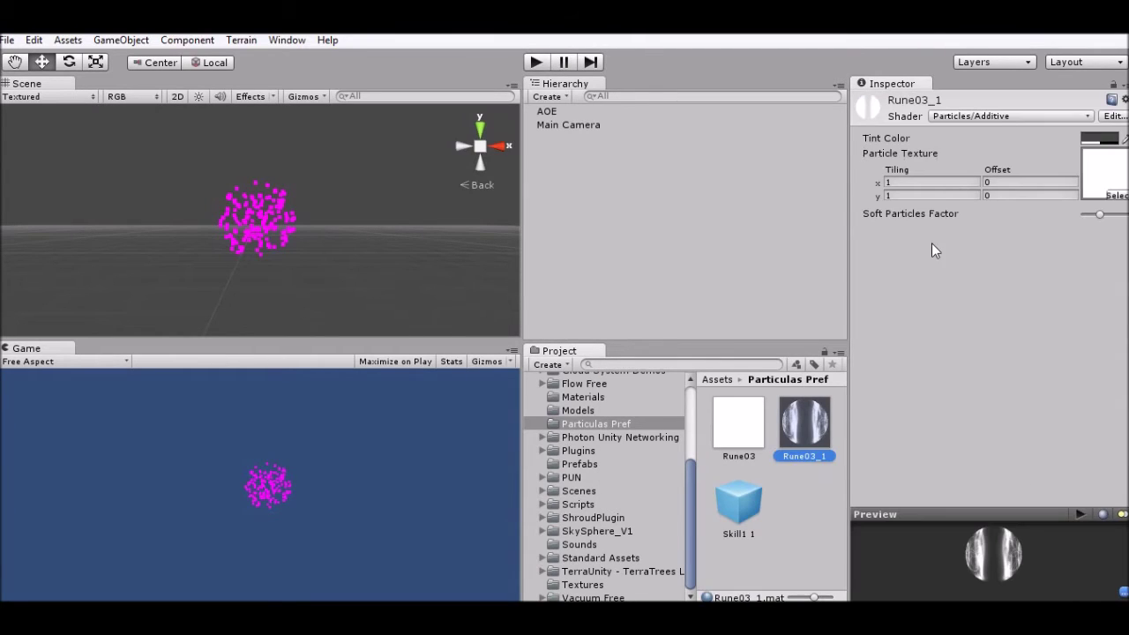
left_click(999, 117)
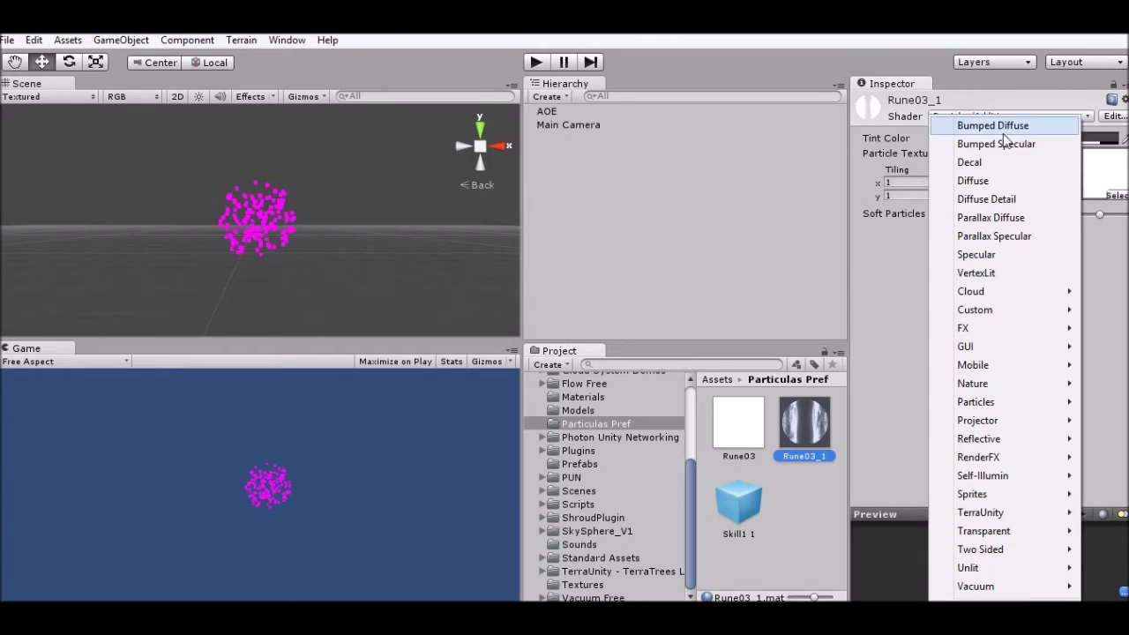
mouse_move(997, 402)
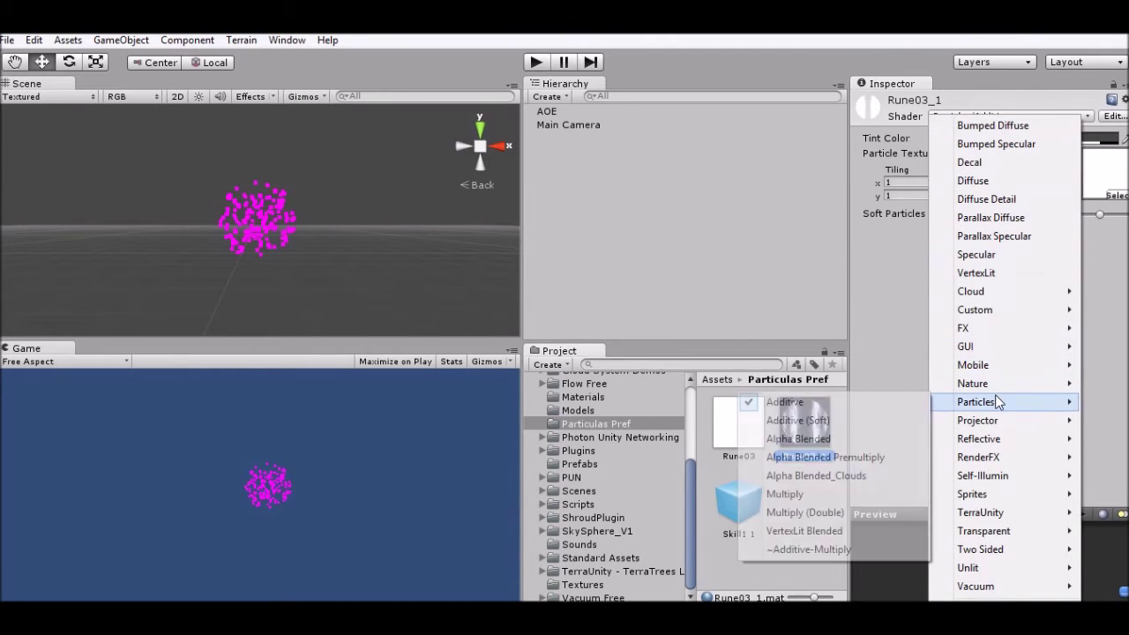
left_click(889, 369)
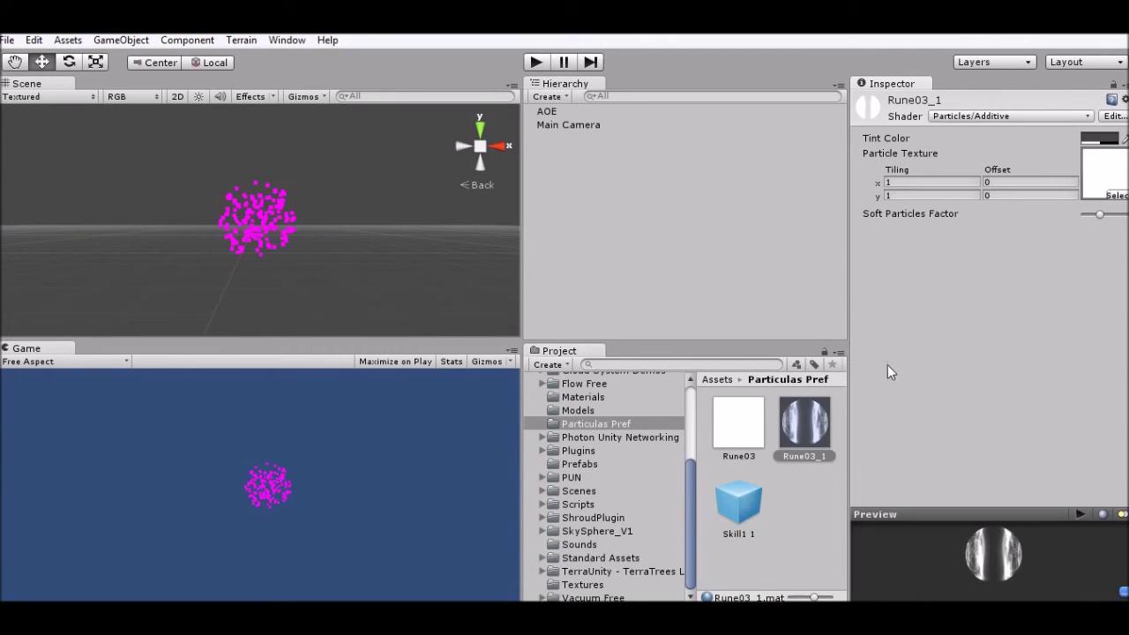
left_click(754, 420)
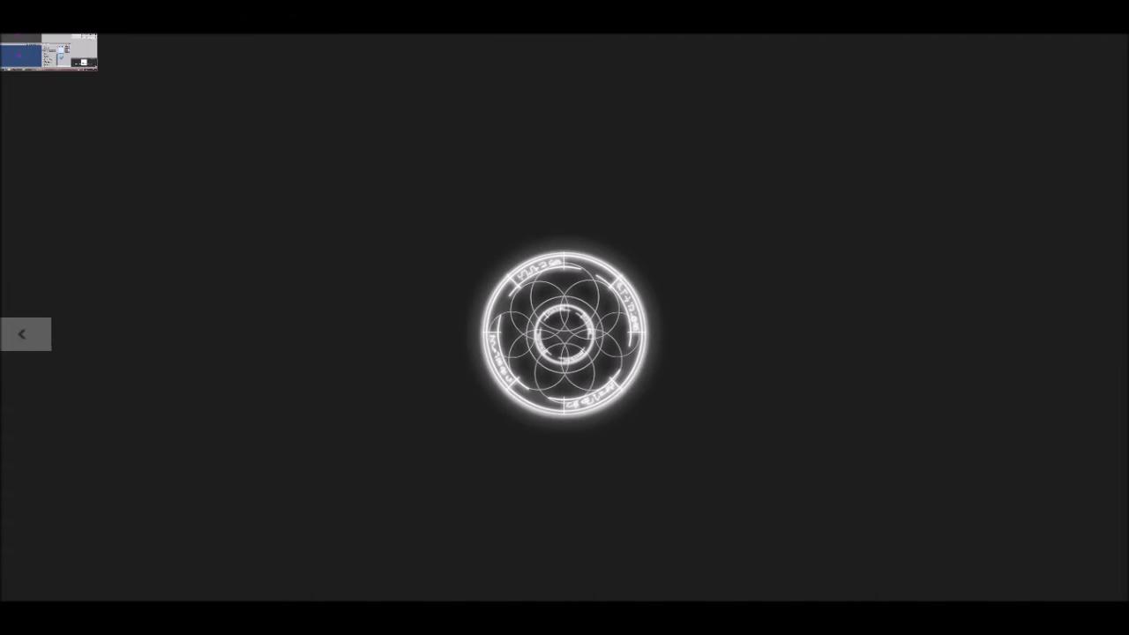
Step: Switch from Windows Photo Viewer back to the Unity editor
left_click(18, 49)
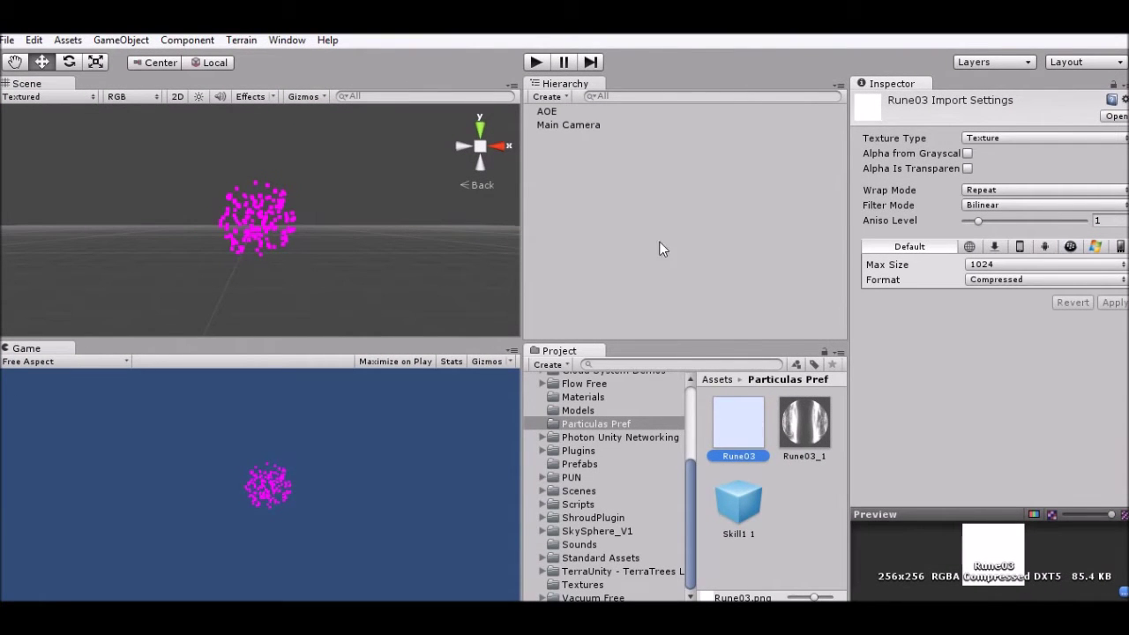
Step: Assign Rune03_1 to Element 0 of AOE's Particle Renderer materials
left_click(560, 116)
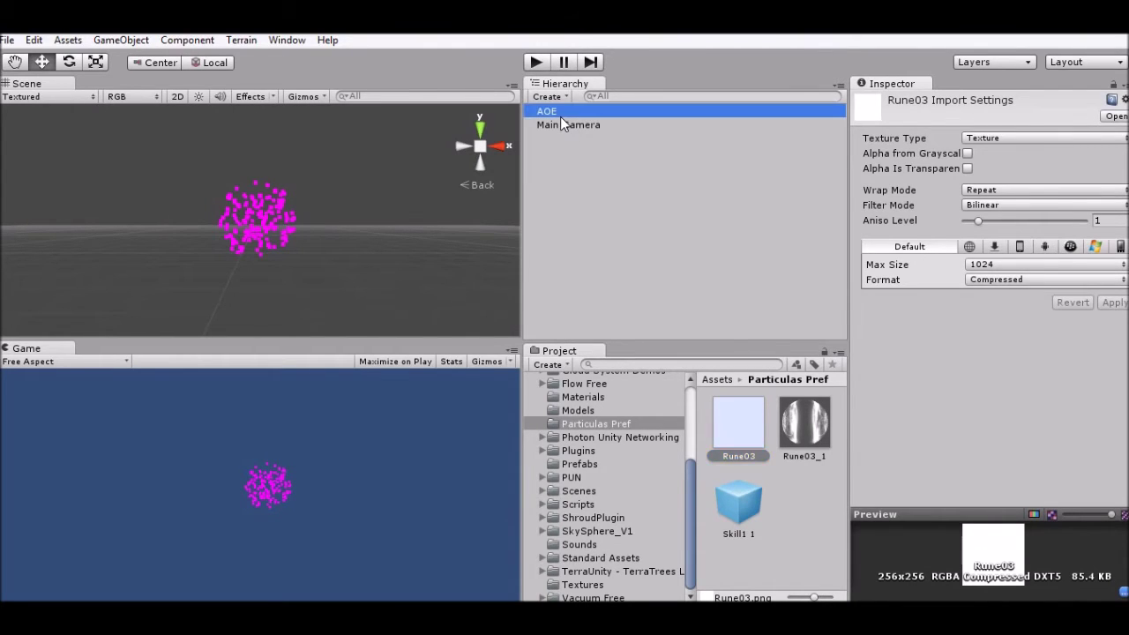
scroll(1056, 501, "down", 5)
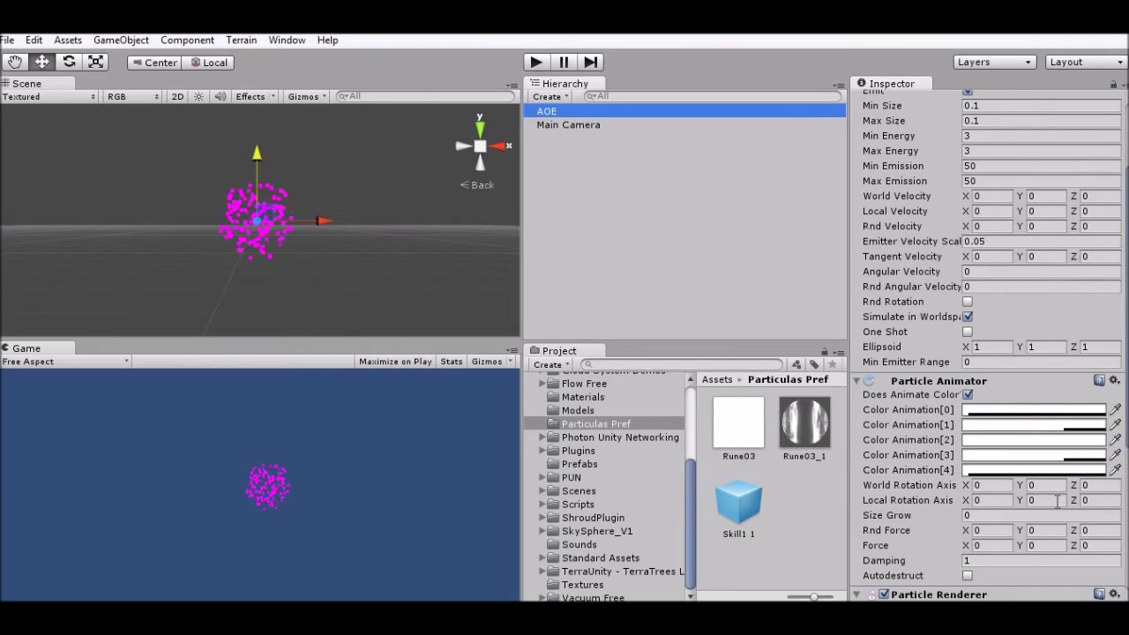
scroll(998, 396, "down", 1)
scroll(998, 396, "down", 4)
scroll(998, 396, "down", 2)
scroll(998, 396, "down", 1)
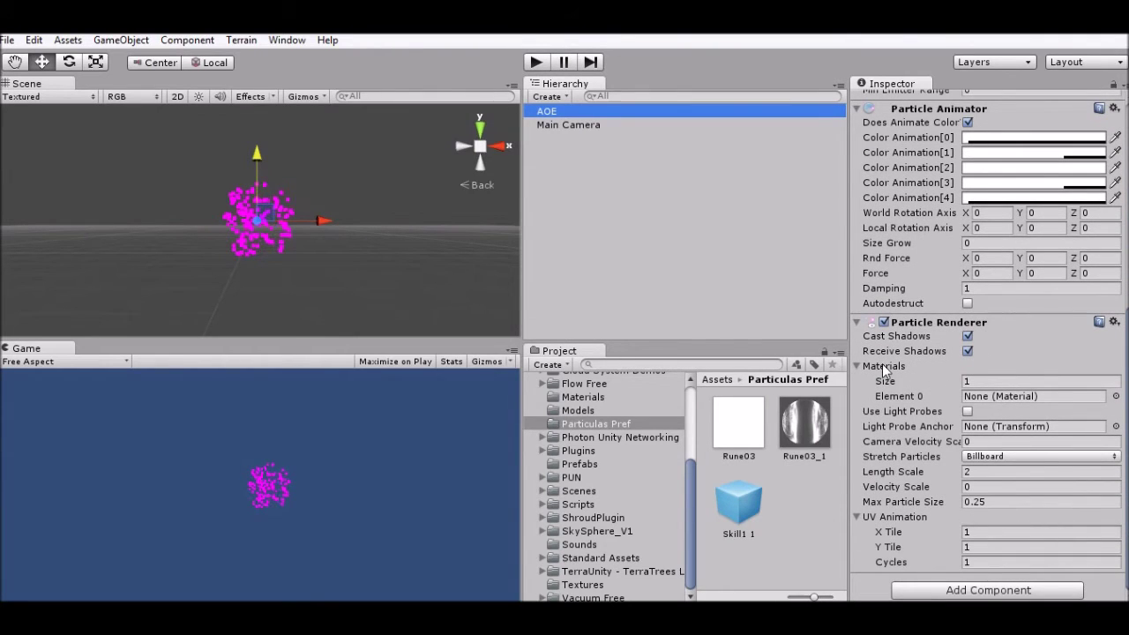
left_click(799, 452)
left_click_drag(798, 451, 983, 397)
scroll(955, 280, "up", 10)
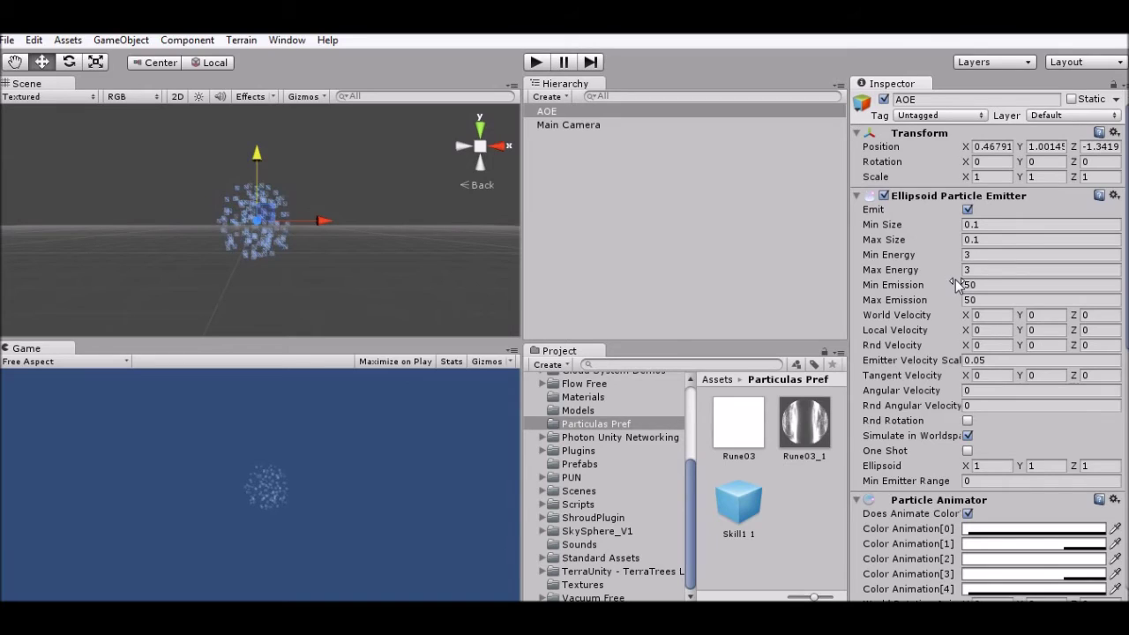
left_click(1000, 224)
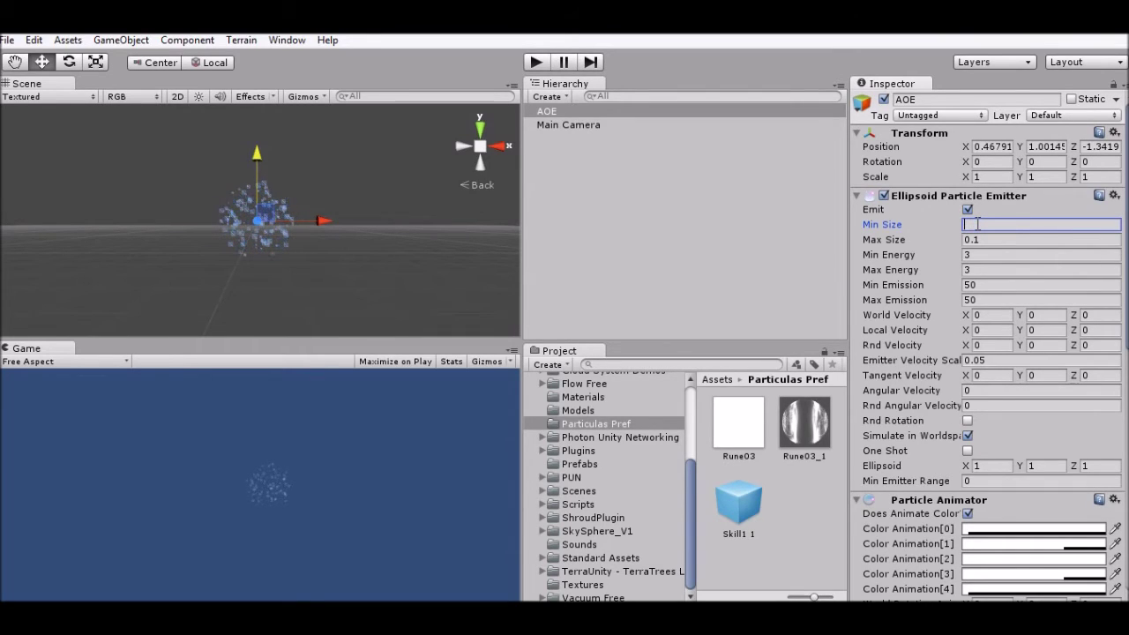
Step: Set the emitter's Min/Max Size to 10, Min/Max Energy to 2 and Min/Max Emission to 2
type("10")
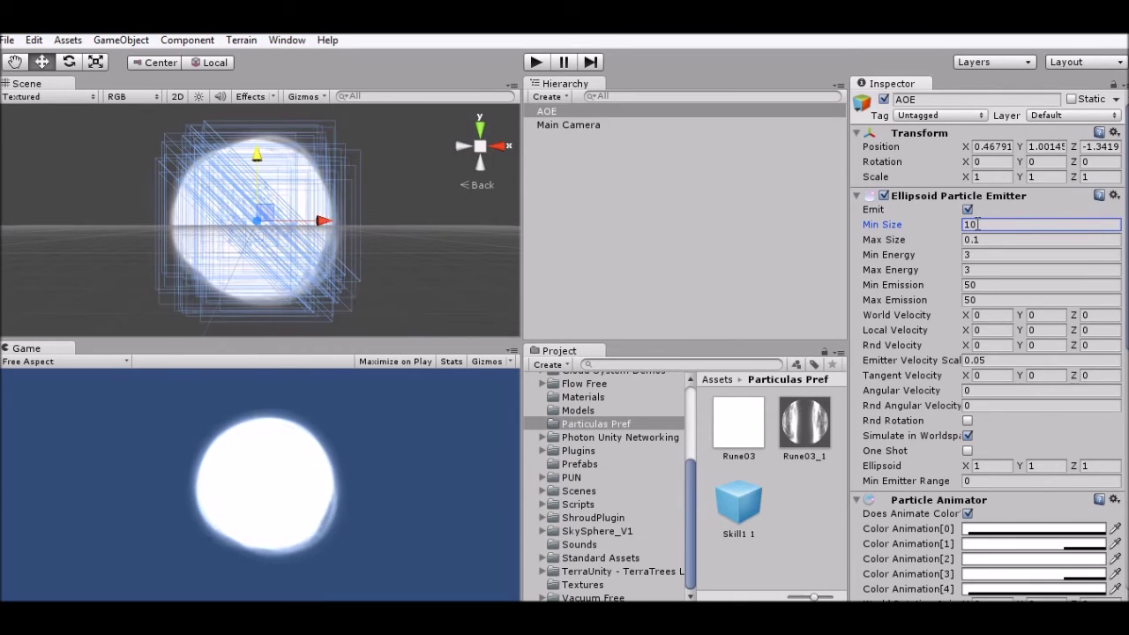
left_click(982, 242)
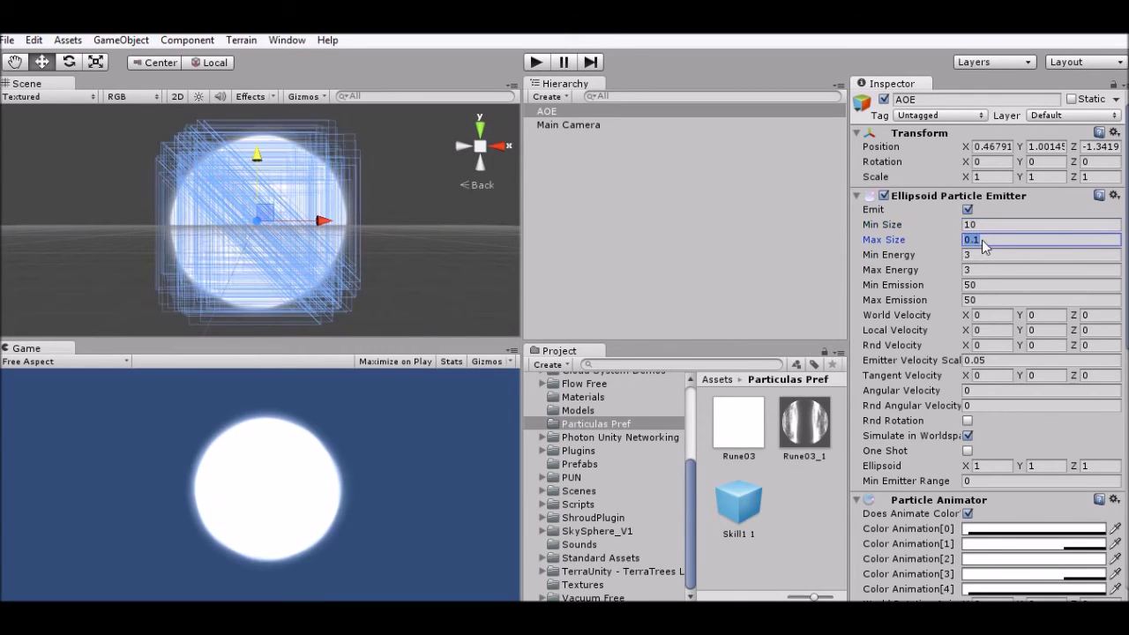
type("1")
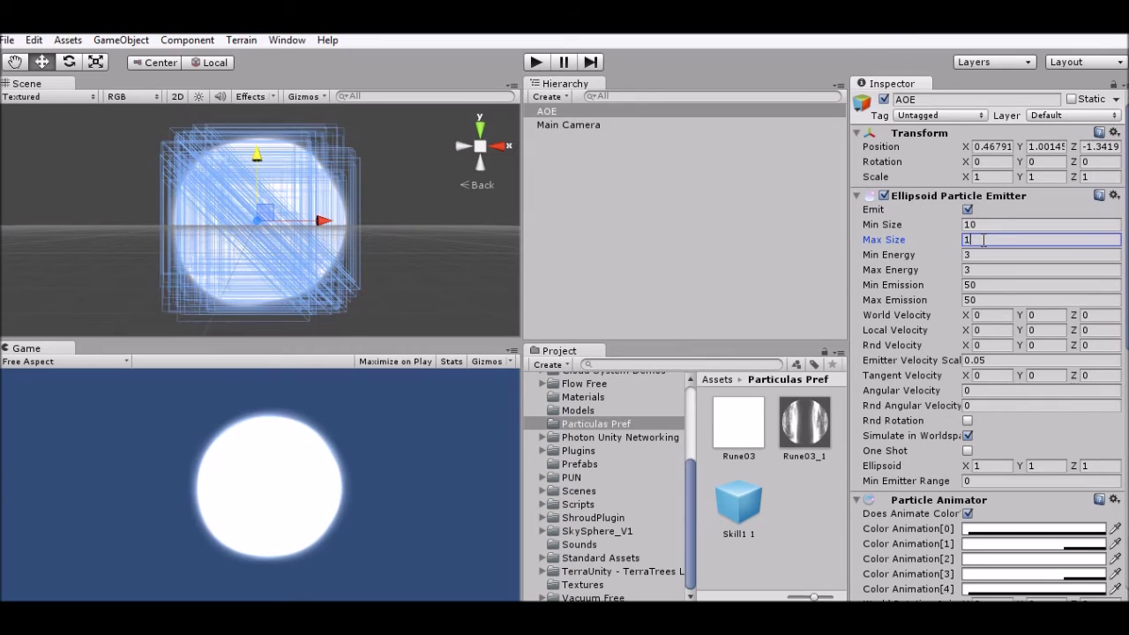
type("0")
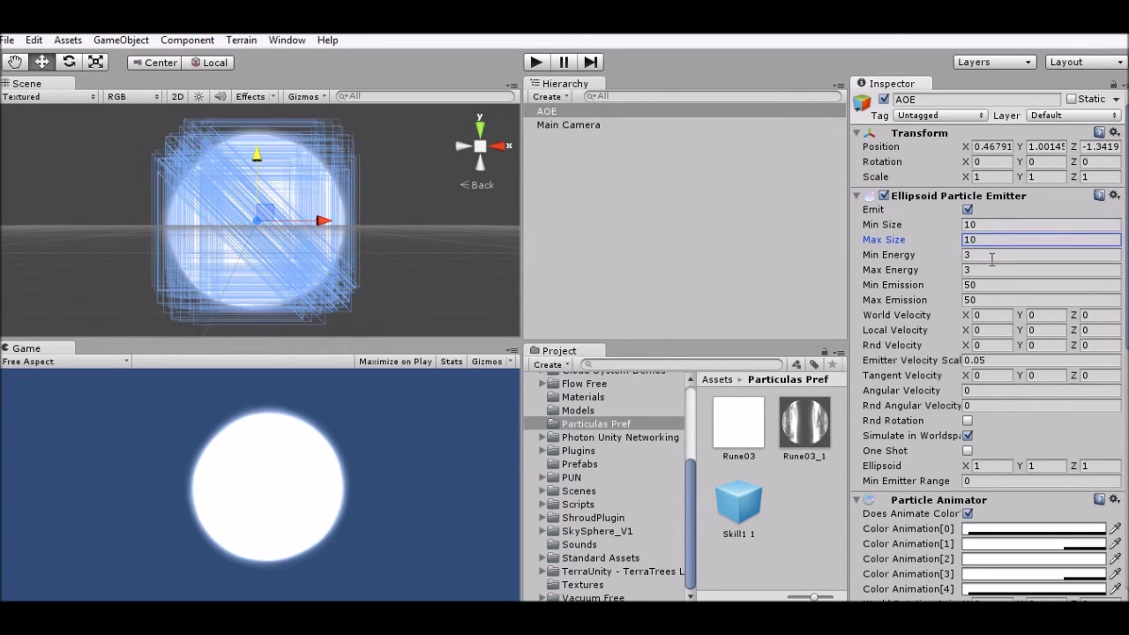
left_click(993, 257)
type("2")
left_click(991, 270)
type("2")
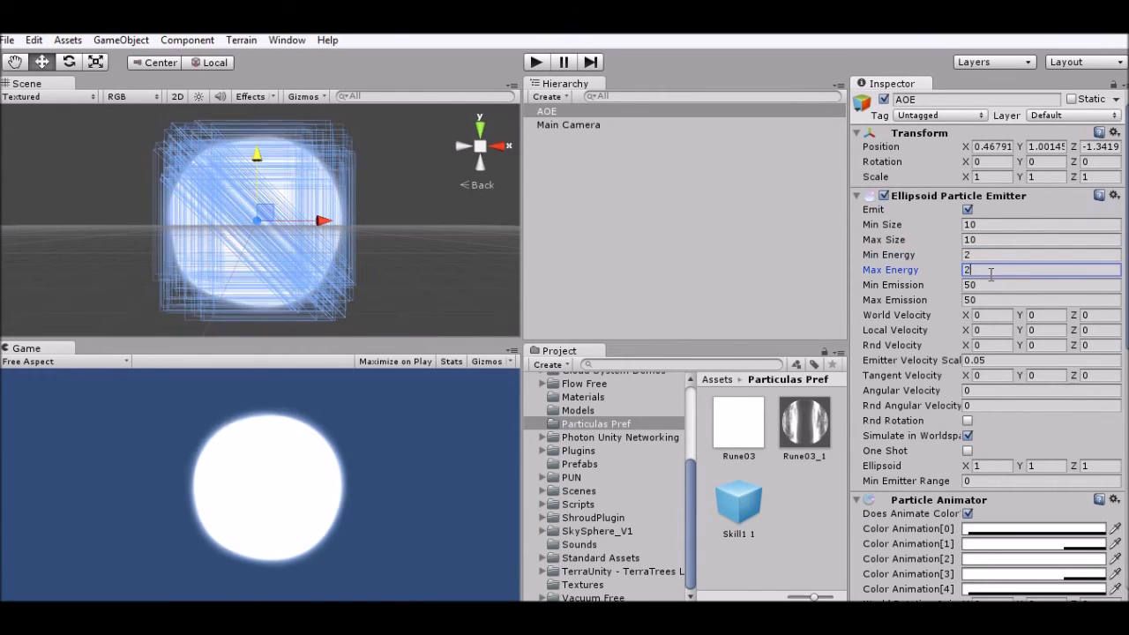
left_click(988, 285)
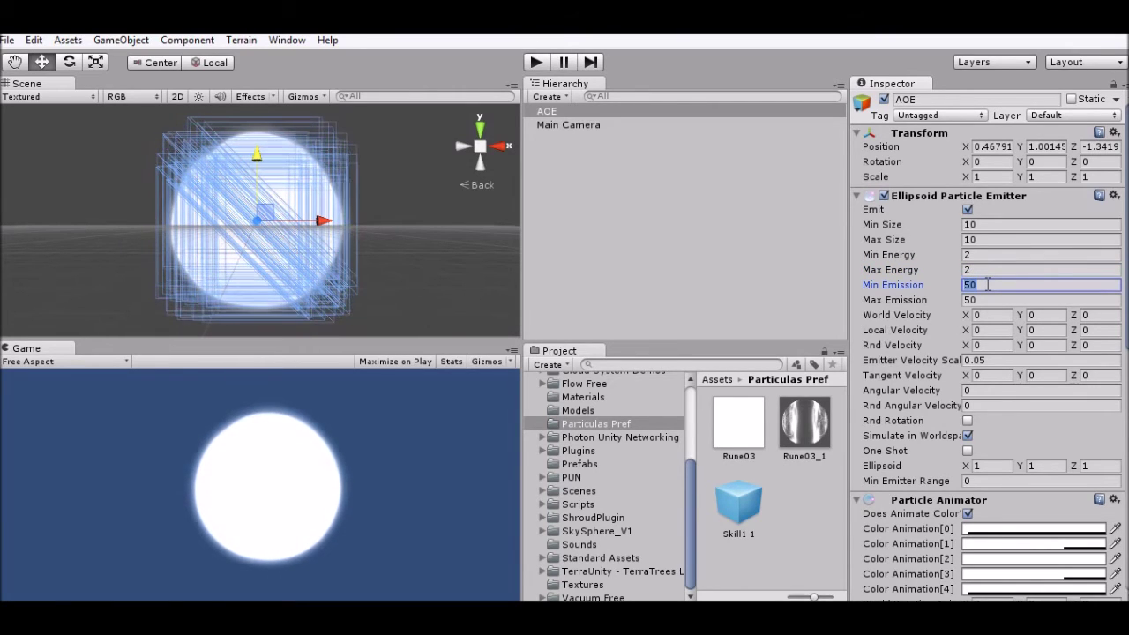
type("2")
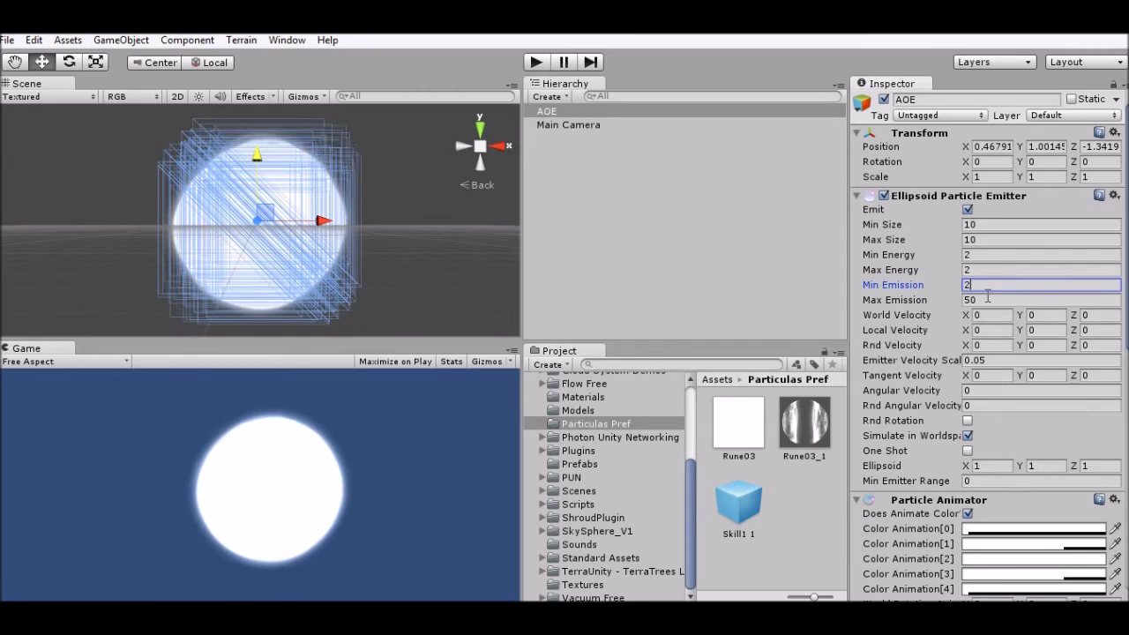
left_click(988, 300)
type("2")
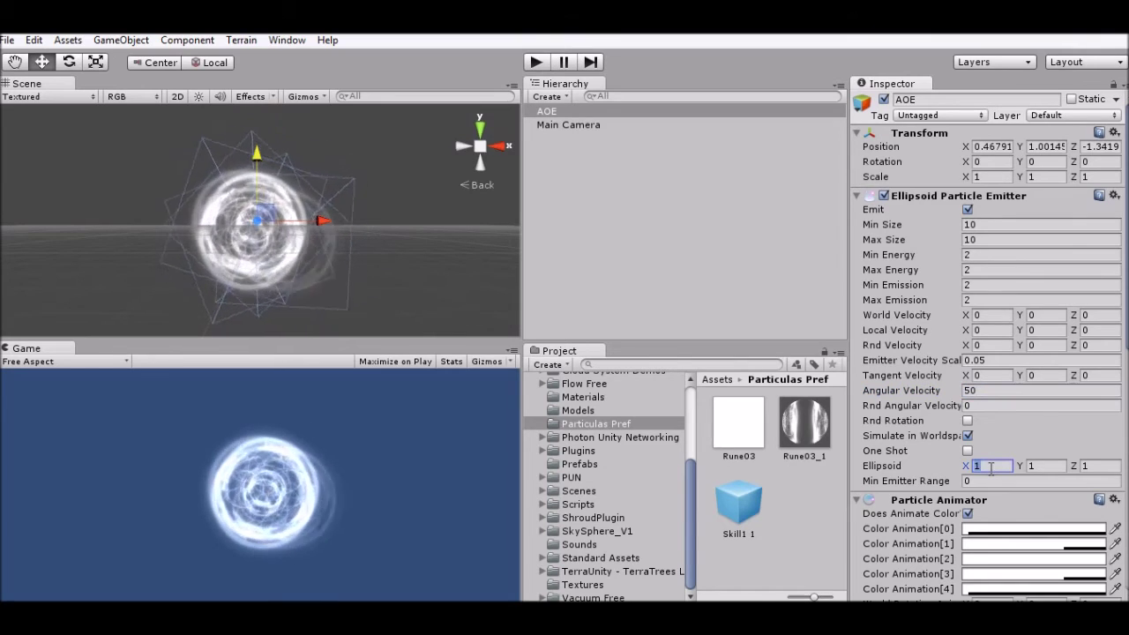
Step: Zero the emitter's Ellipsoid X and Y values and clear the Z field
key("BackSpace")
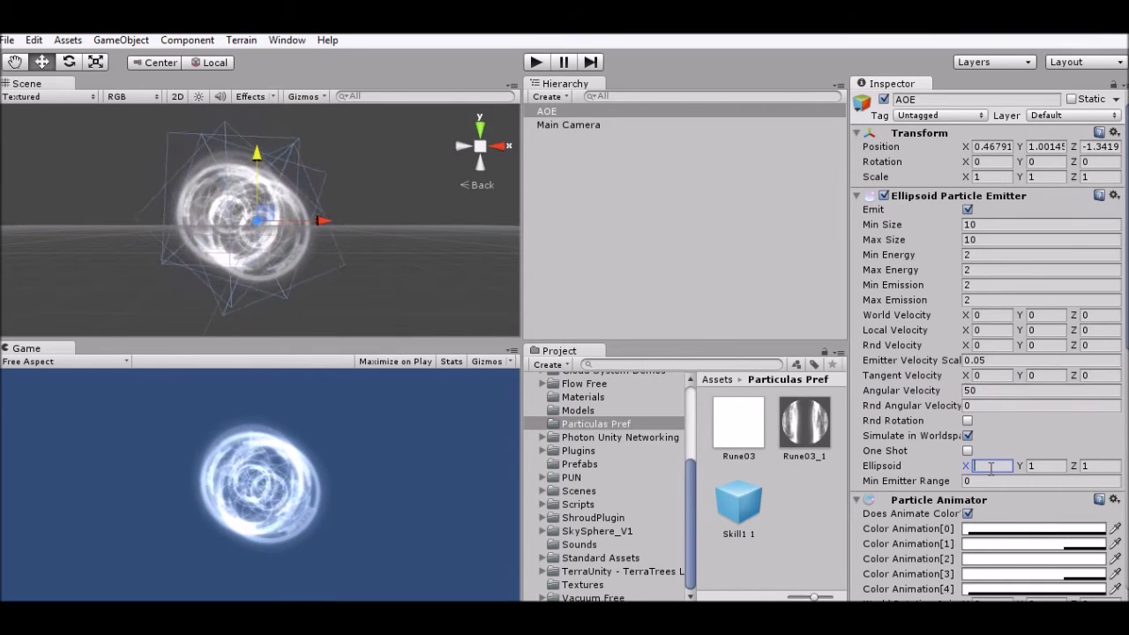
type("0")
left_click(1041, 468)
key("BackSpace")
left_click(1090, 468)
key("BackSpace")
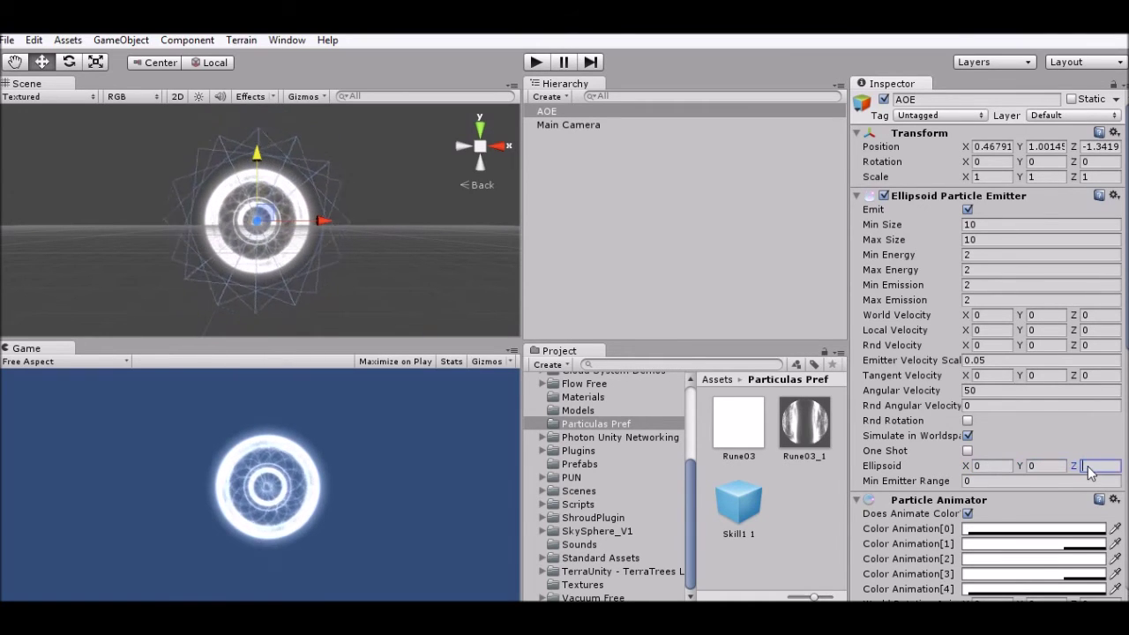
Step: Set Ellipsoid Z to 0 and make Color Animation[0] light blue (136, 165, 249)
scroll(1088, 466, "down", 2)
scroll(1088, 466, "down", 5)
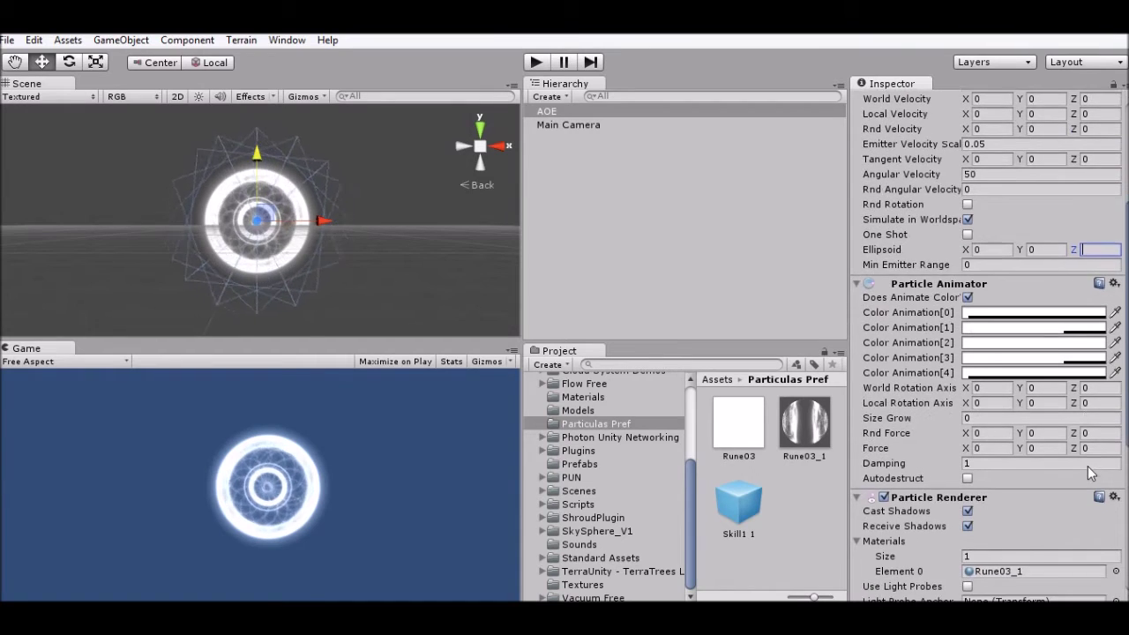
scroll(1087, 466, "down", 2)
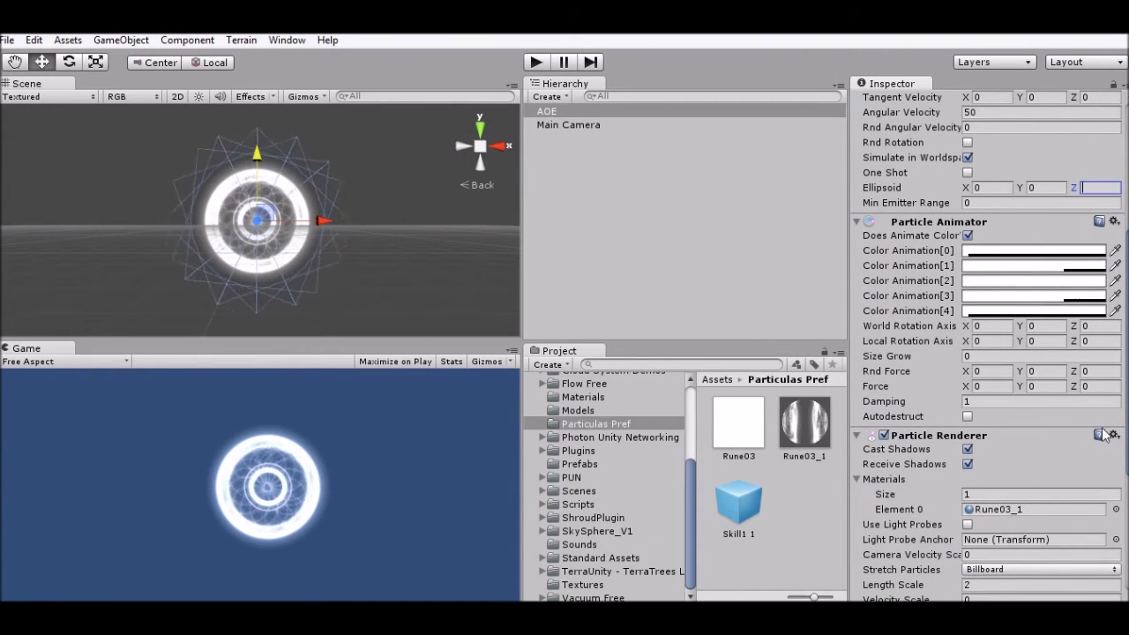
left_click(959, 617)
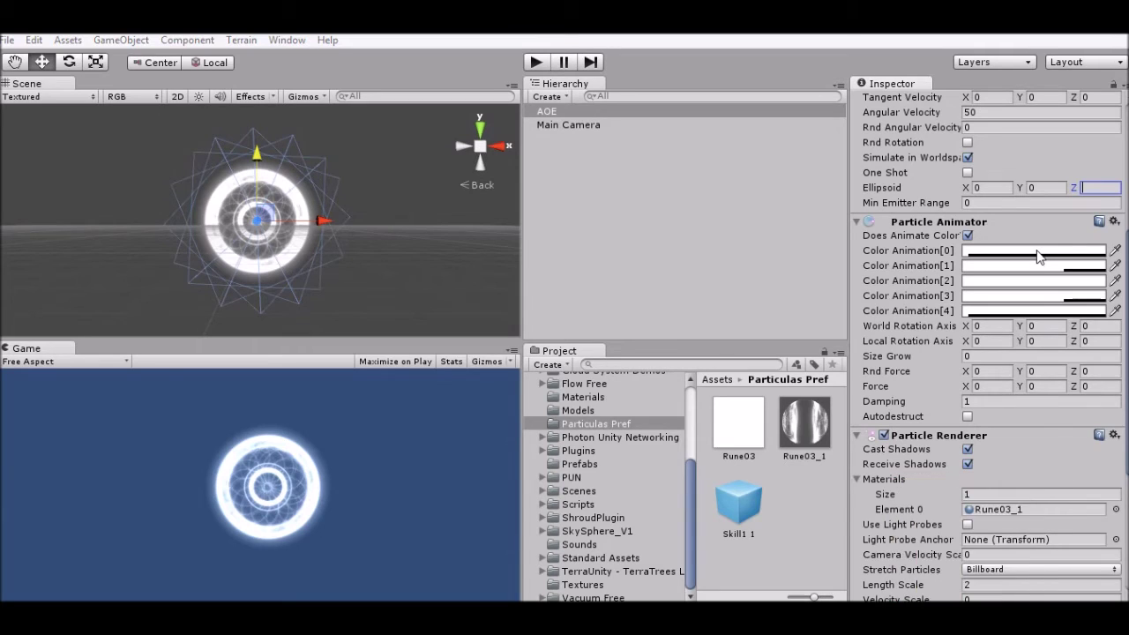
left_click(1039, 254)
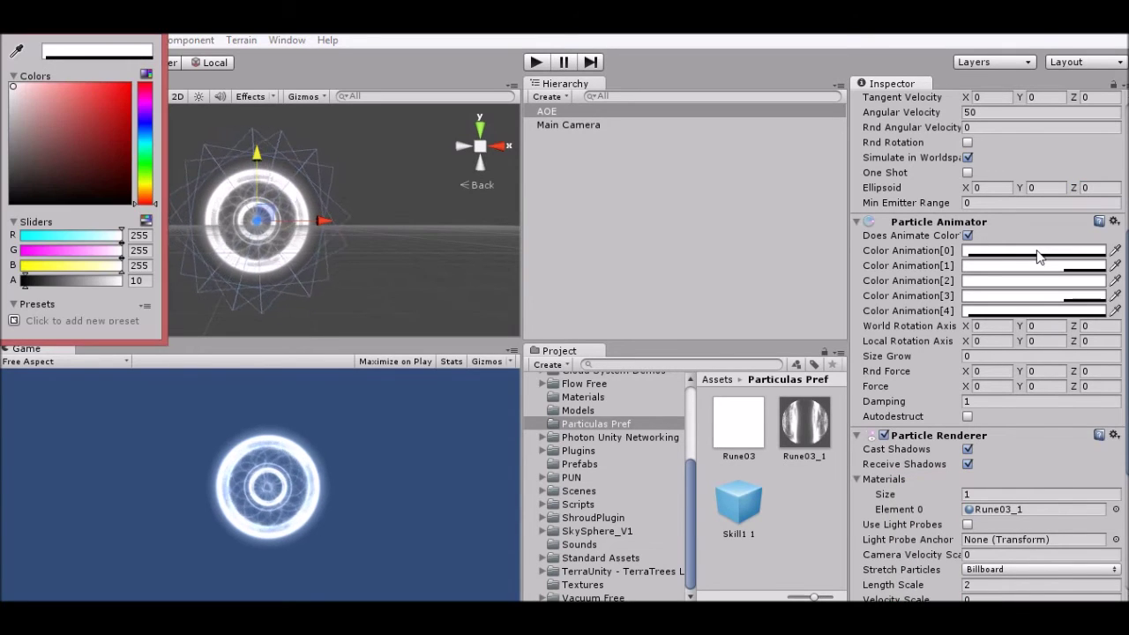
left_click(145, 130)
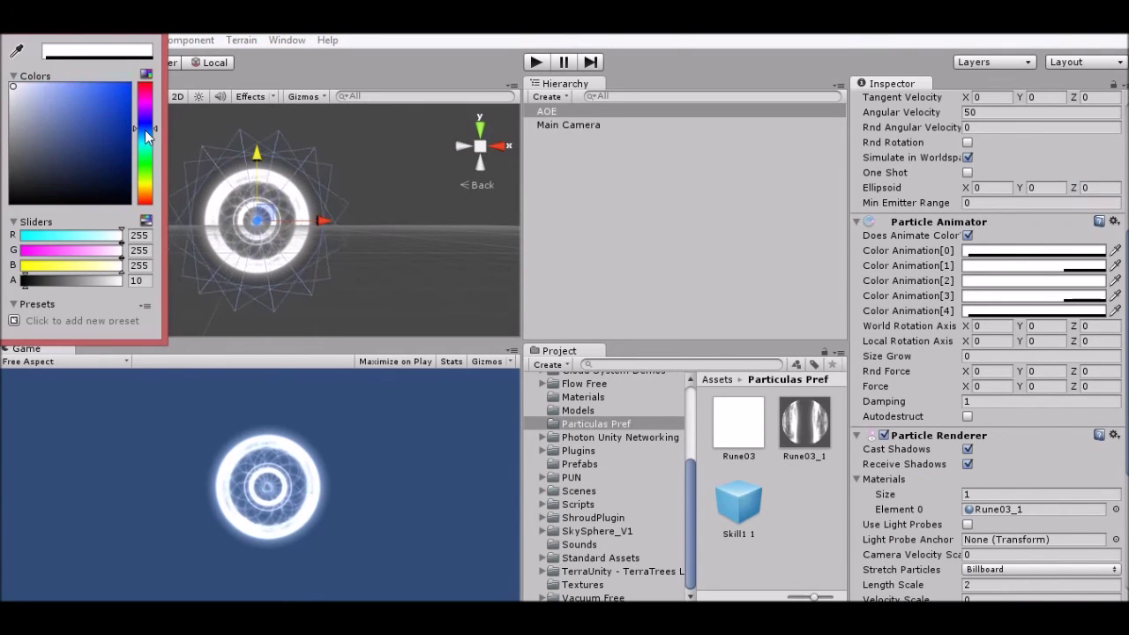
left_click(65, 89)
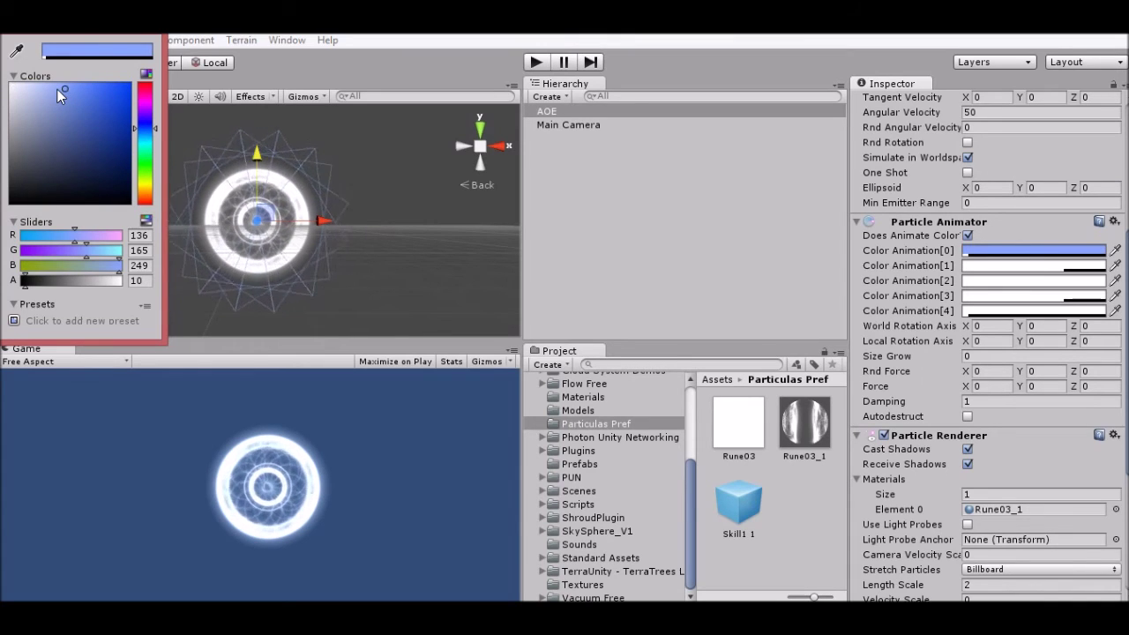
left_click(366, 163)
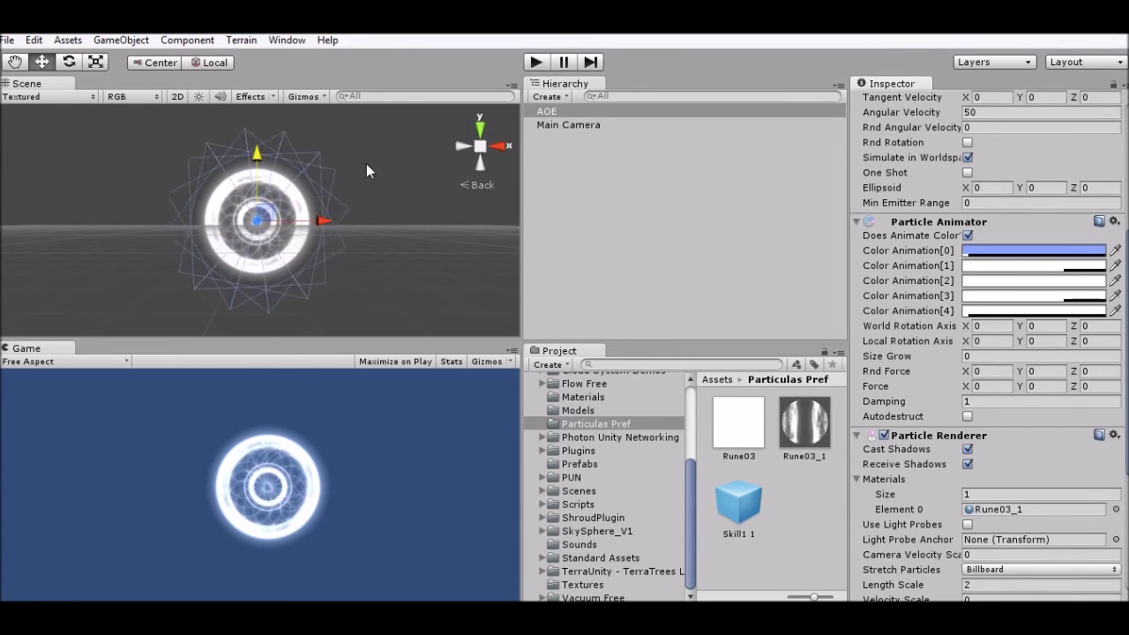
Step: Copy the light blue into Color Animation[1] through [4]
left_click(1115, 266)
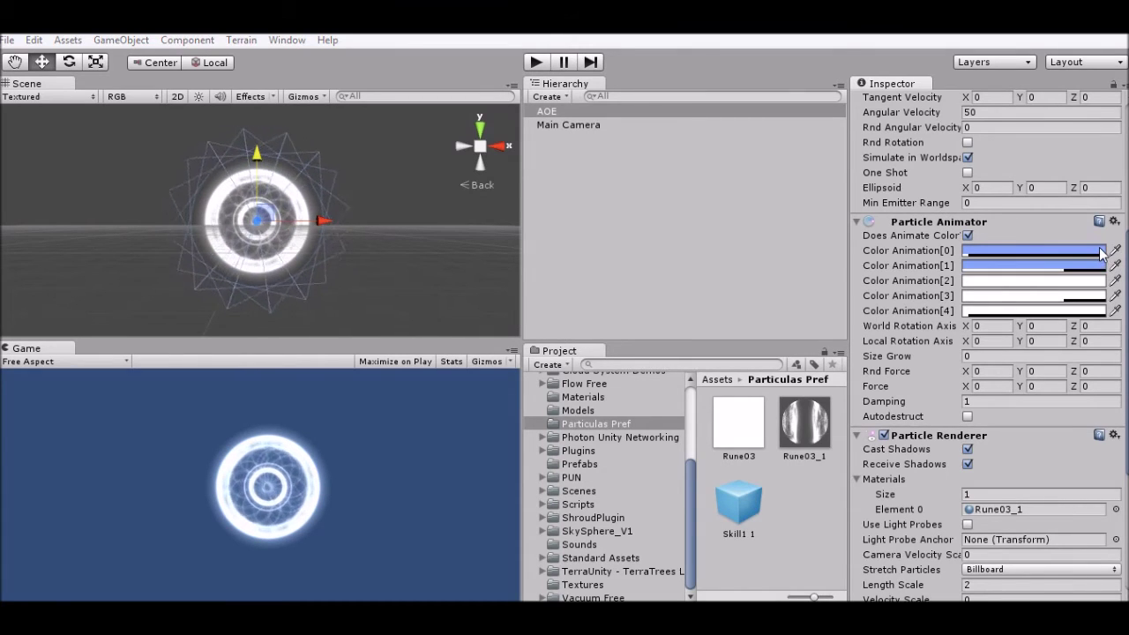
left_click(1101, 254)
left_click(1116, 281)
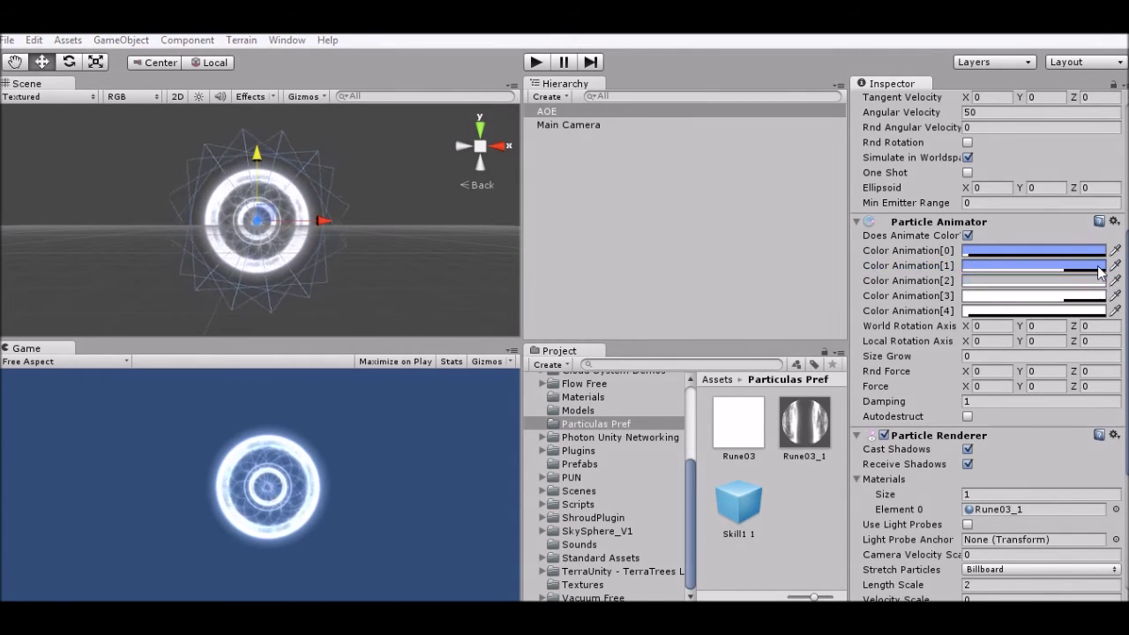
left_click(1099, 271)
left_click(1115, 296)
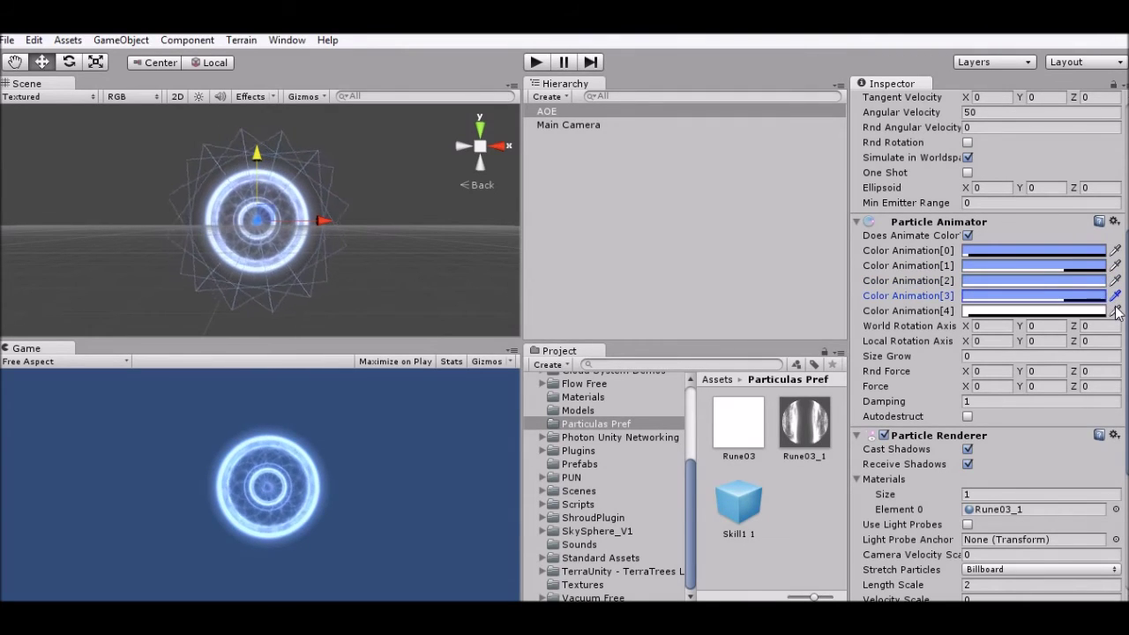
left_click(1103, 283)
left_click(1116, 311)
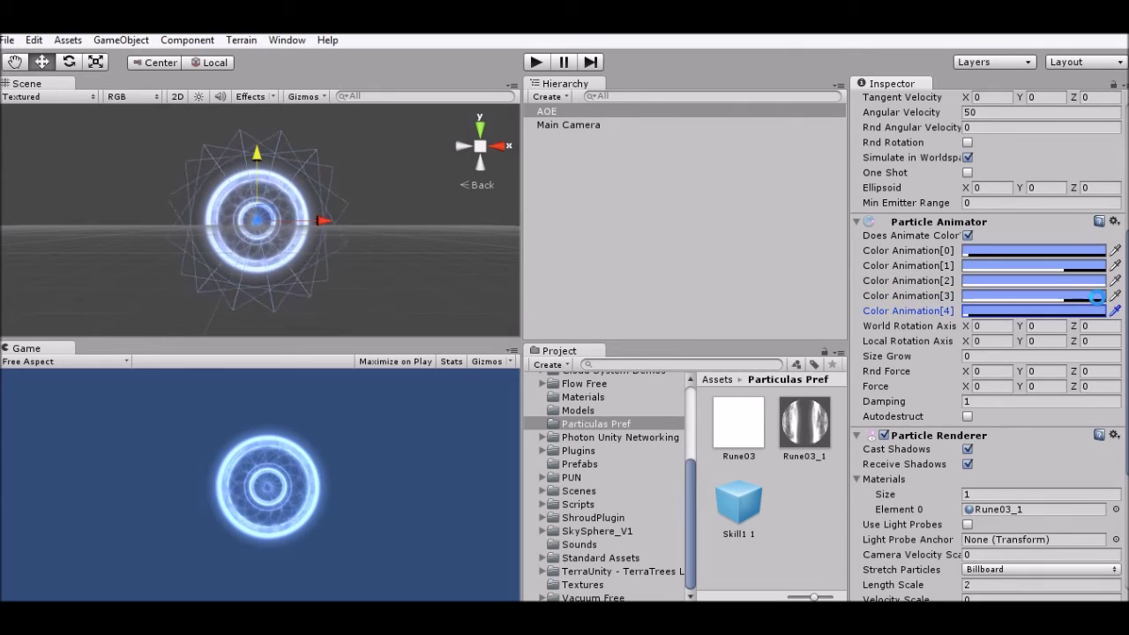
Step: Make Color Animation[4] a stronger blue and Color Animation[3] a deep violet
left_click(1059, 310)
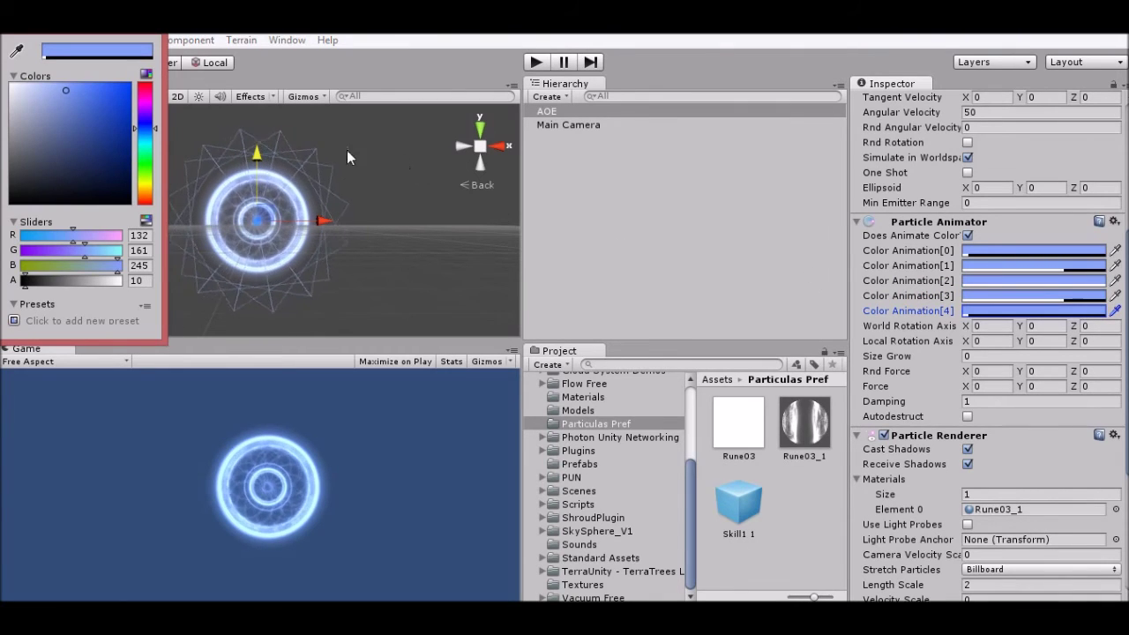
left_click(81, 87)
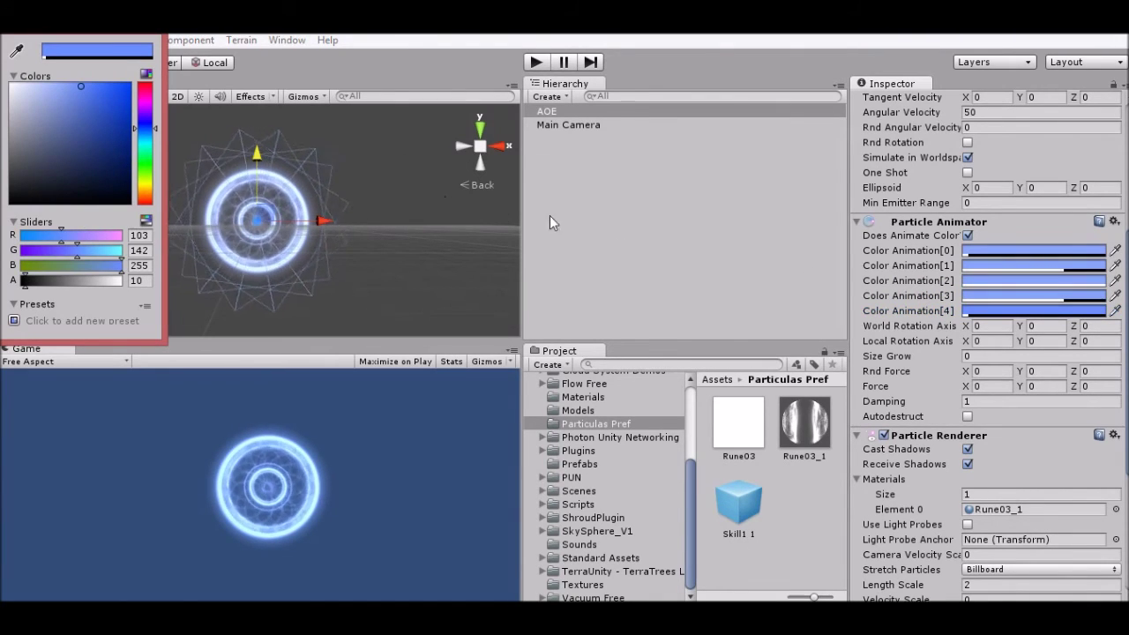
left_click(973, 297)
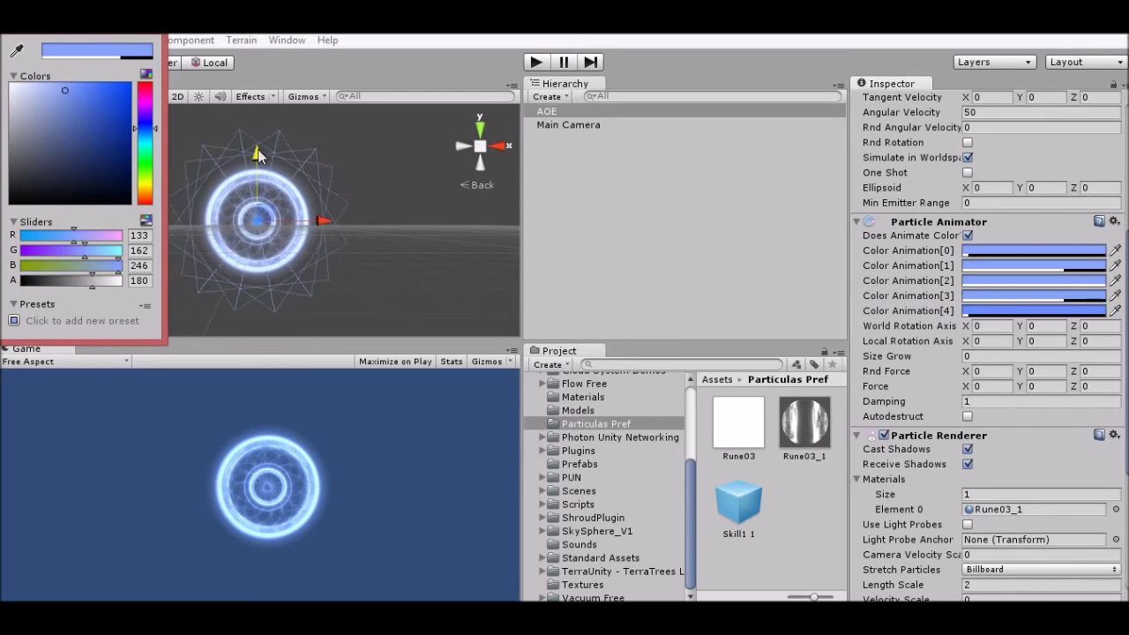
left_click(143, 120)
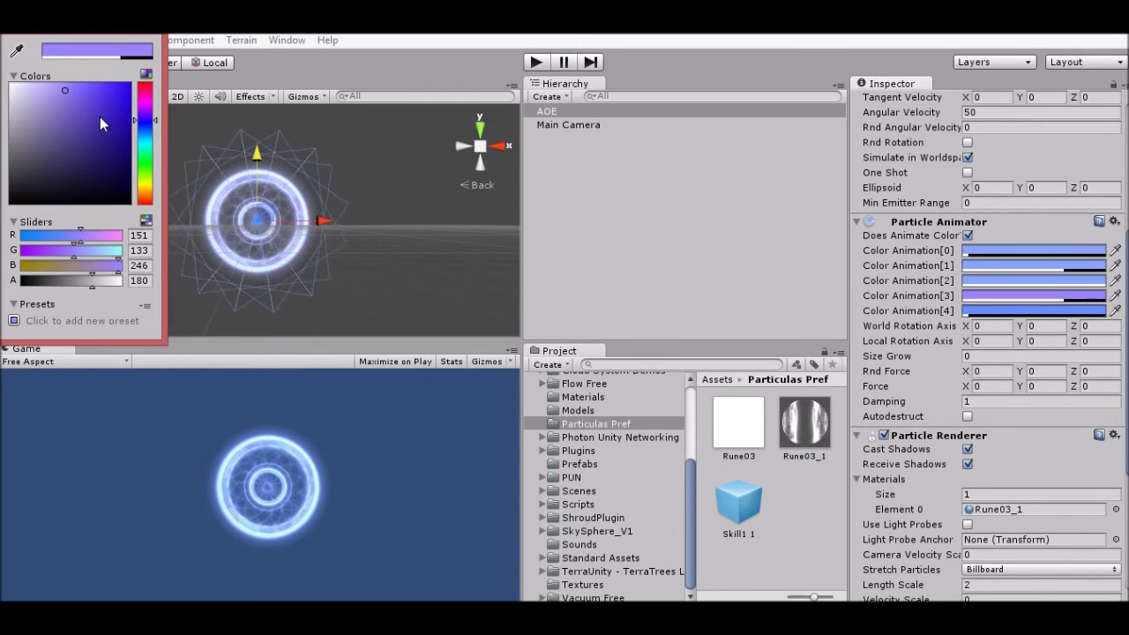
left_click(100, 117)
left_click(96, 96)
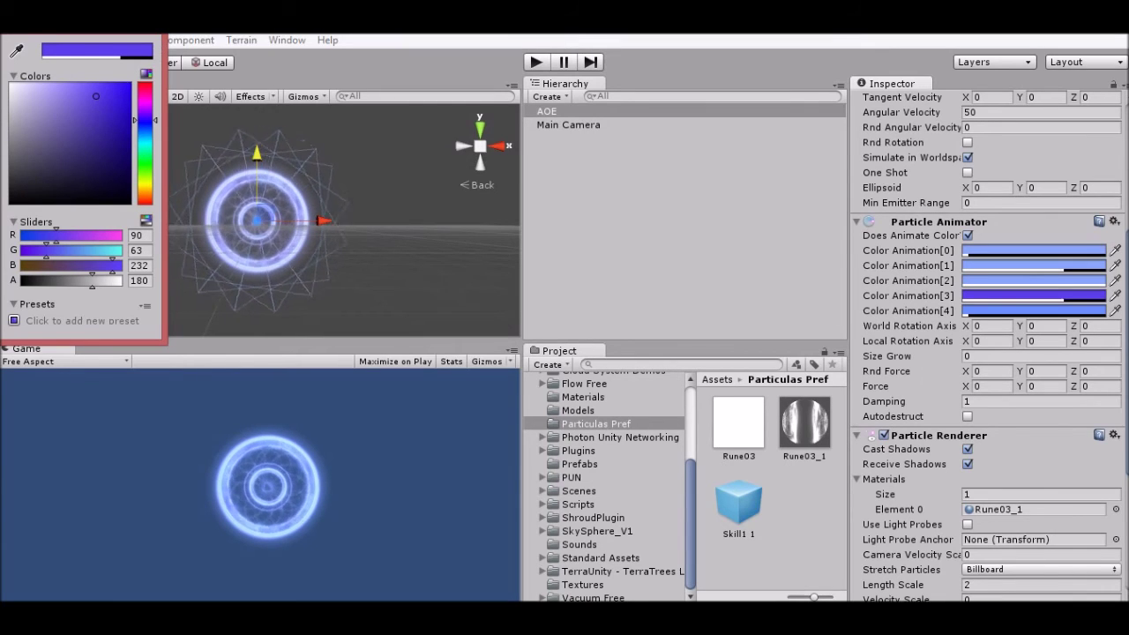
key("Escape")
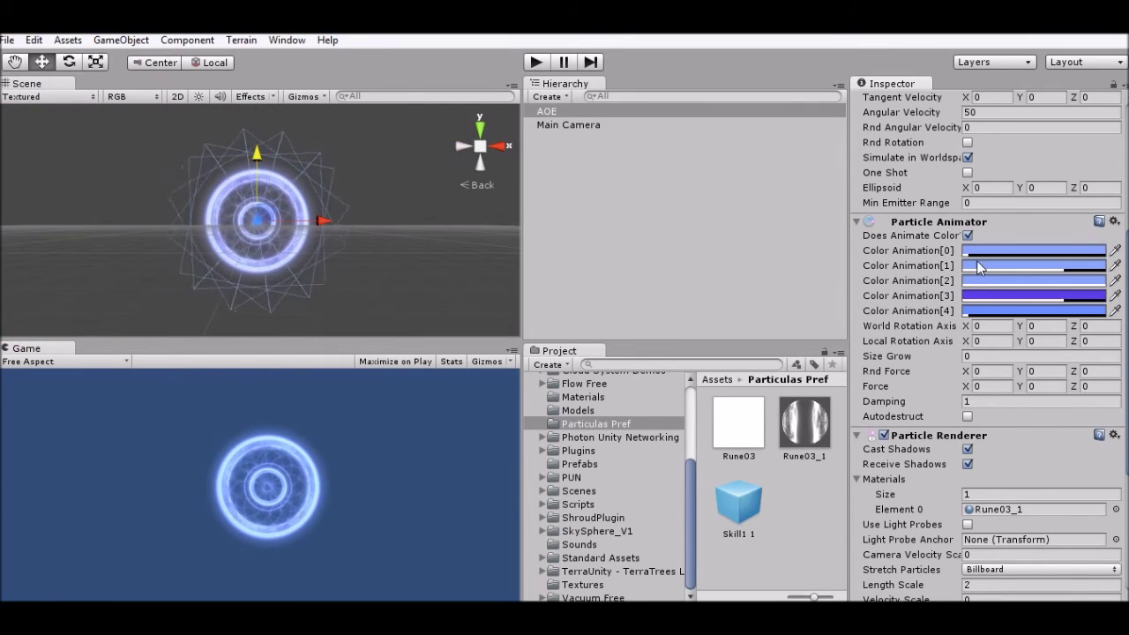
Step: Darken Color Animation[1] to a muted blue
left_click(995, 266)
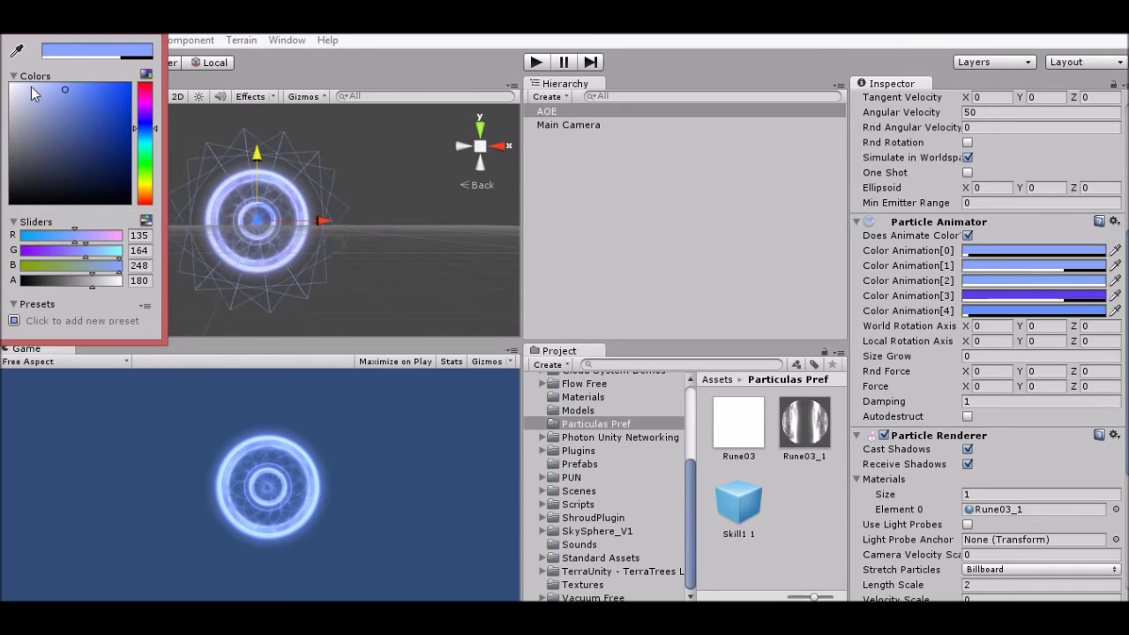
left_click(63, 110)
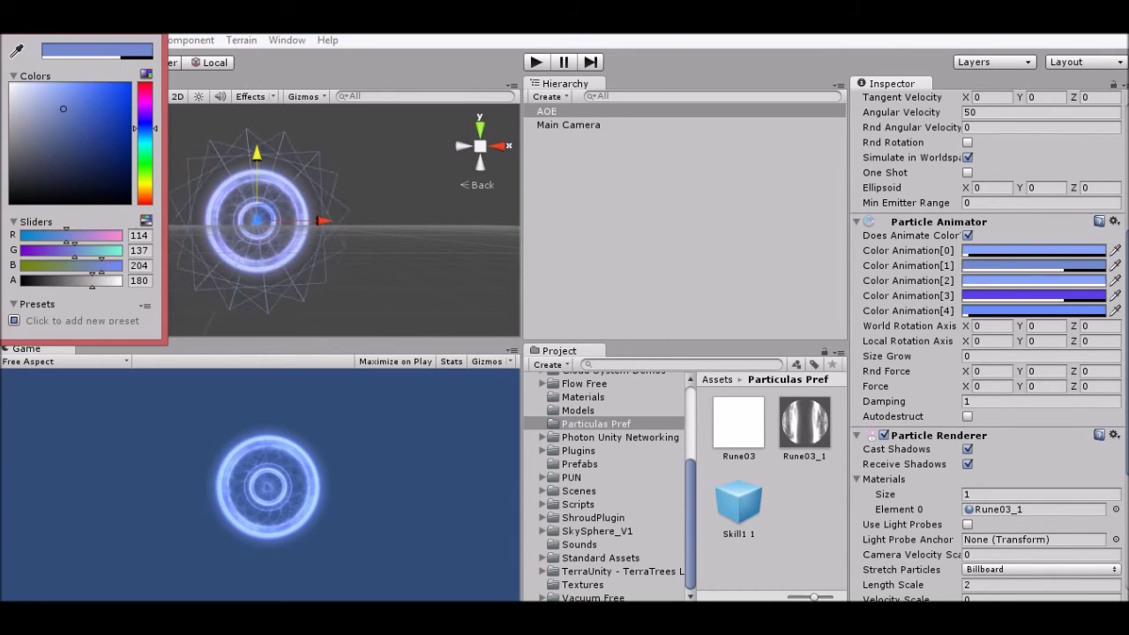
left_click(550, 172)
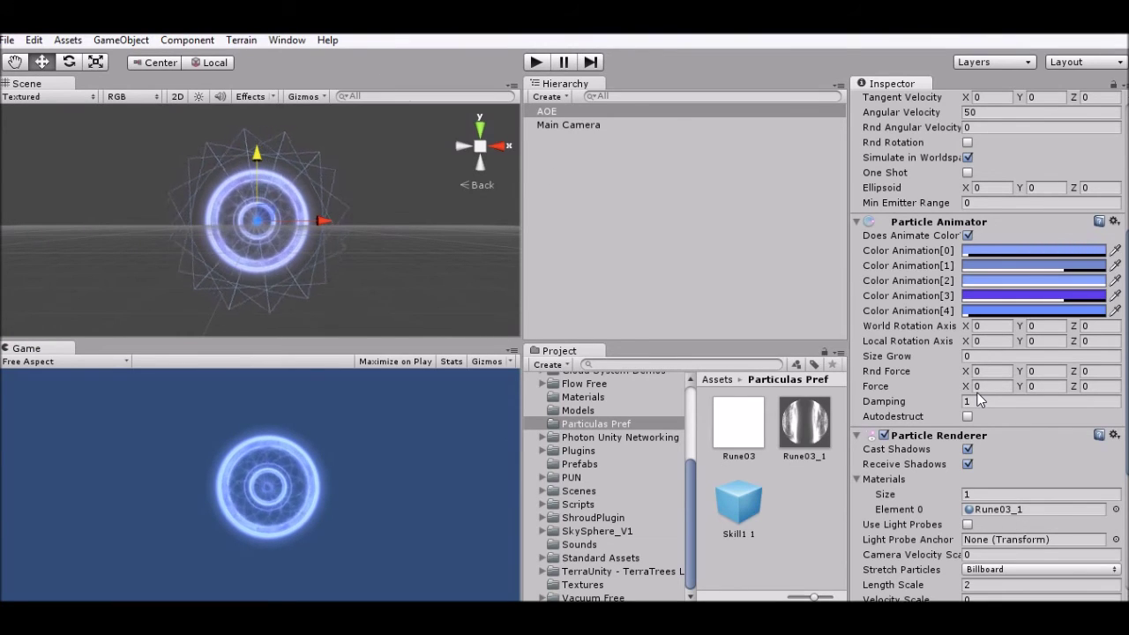
scroll(979, 400, "down", 3)
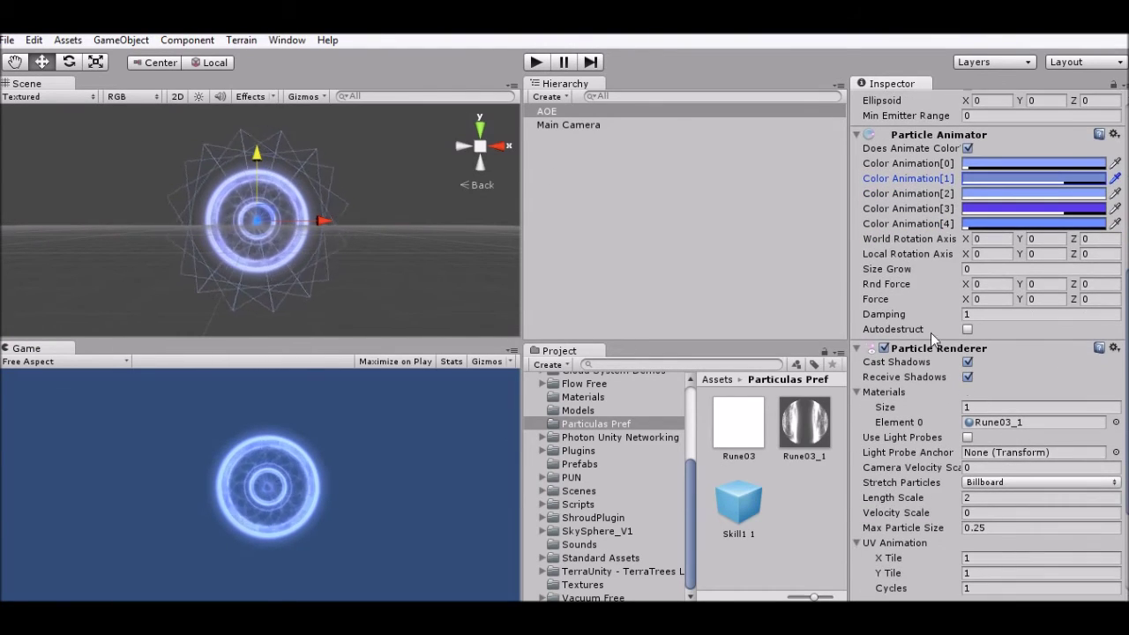
left_click(968, 377)
scroll(968, 378, "down", 4)
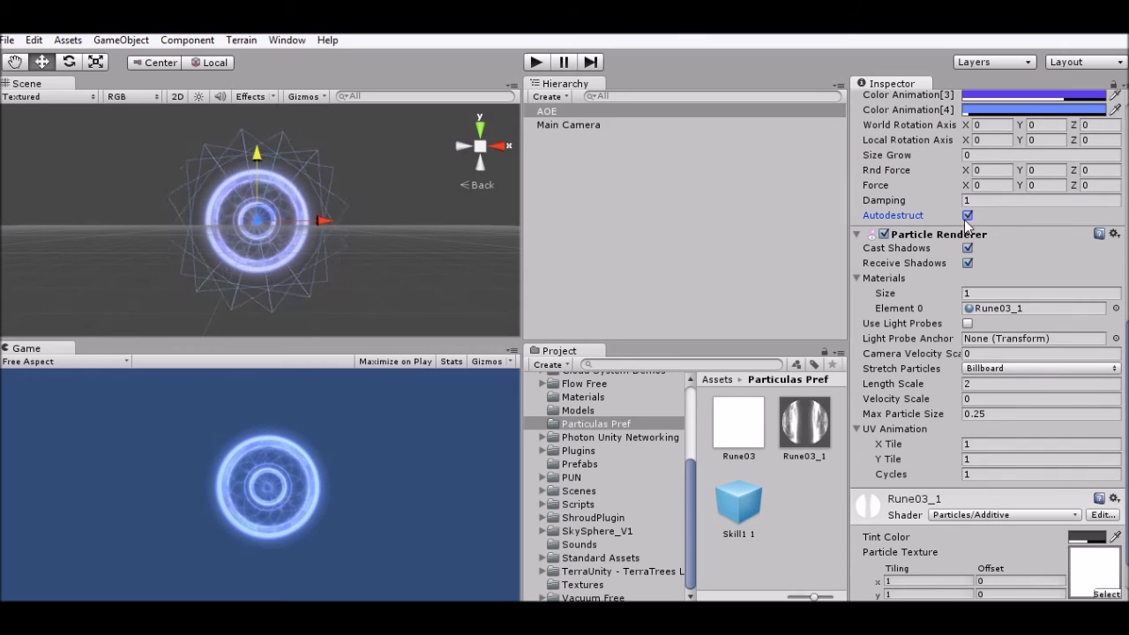
scroll(996, 311, "down", 2)
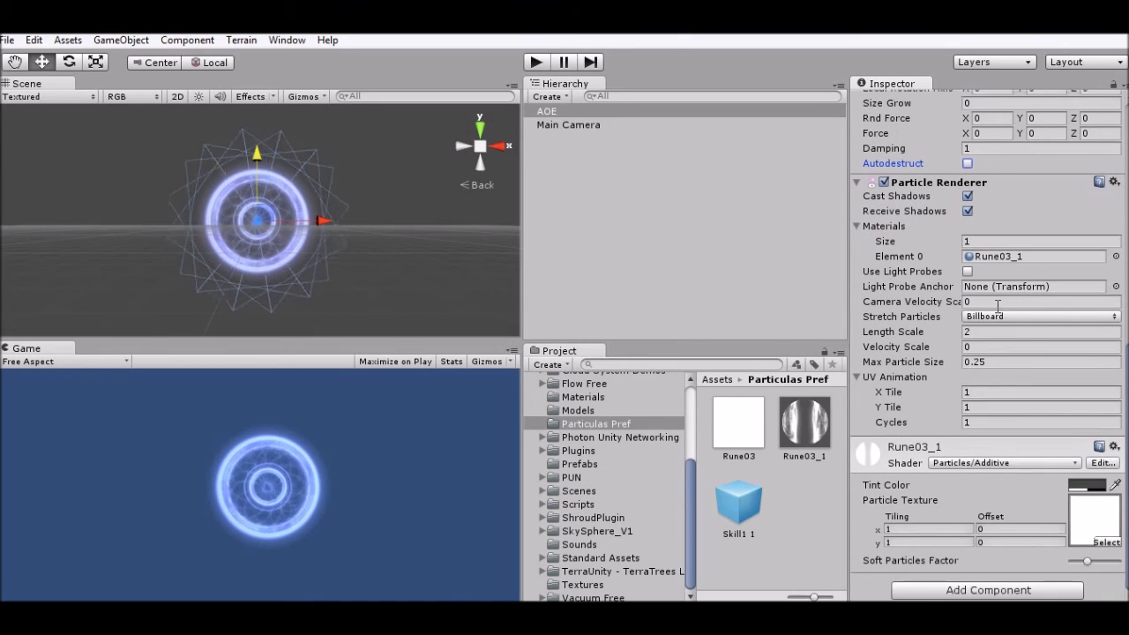
scroll(998, 308, "up", 3)
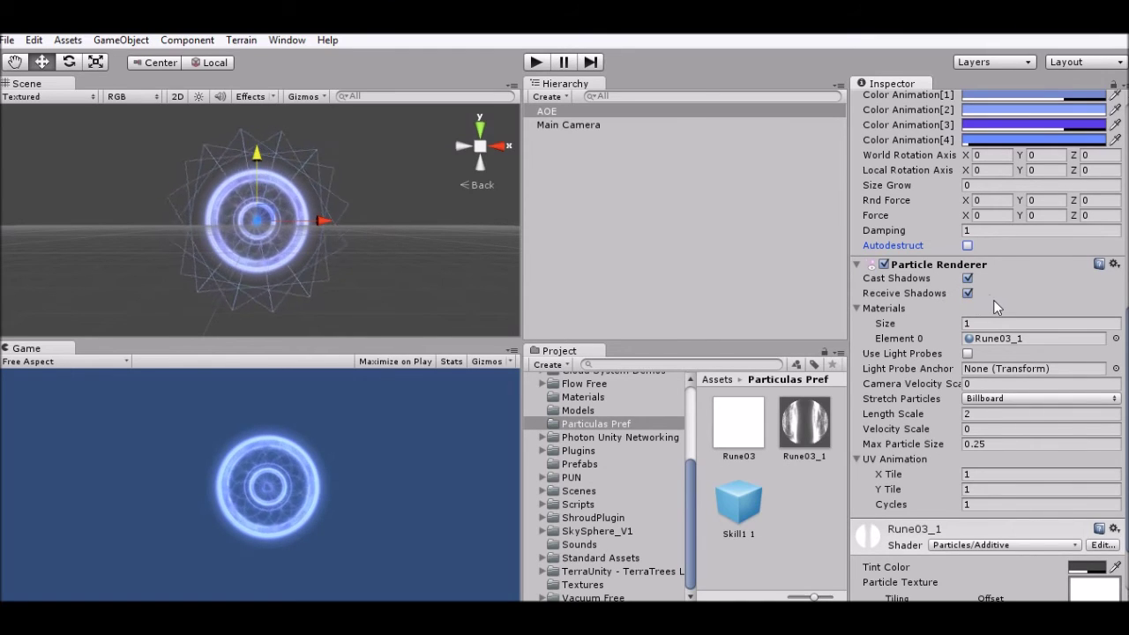
scroll(994, 302, "down", 3)
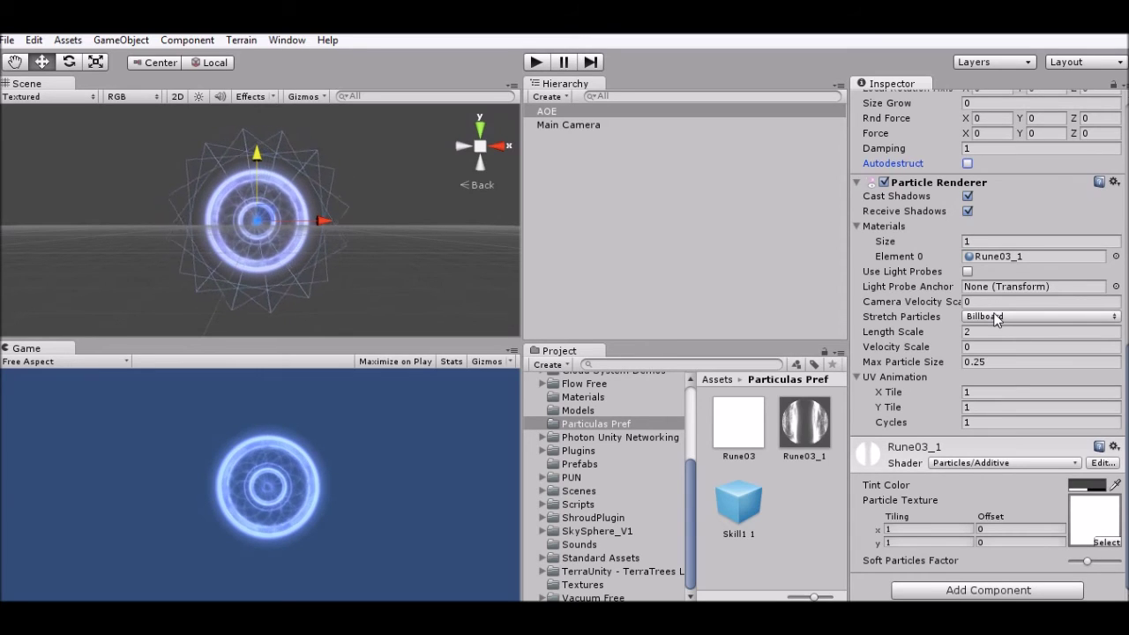
Step: Set AOE's Stretch Particles to Horizontal Billboard and switch the scene to Top view
left_click(996, 319)
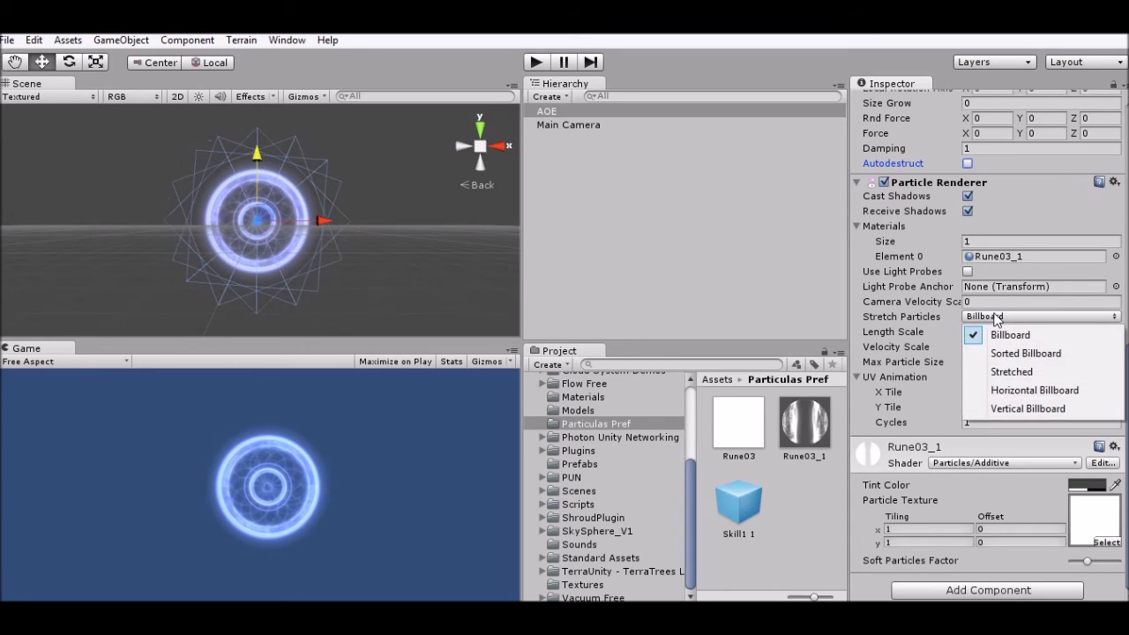
left_click(1026, 391)
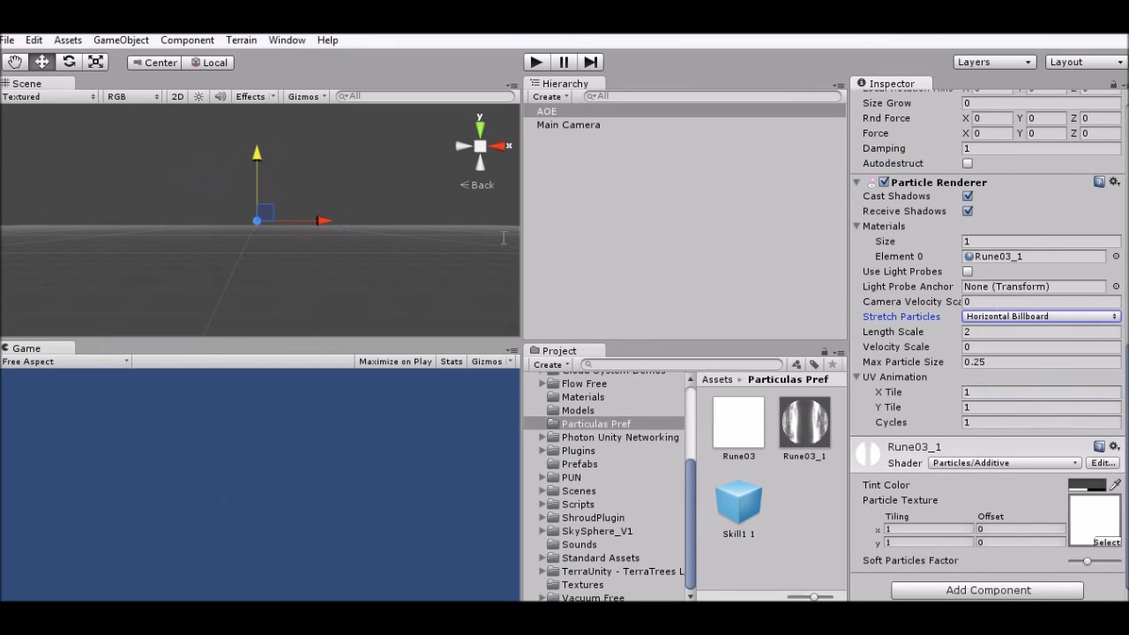
left_click(481, 128)
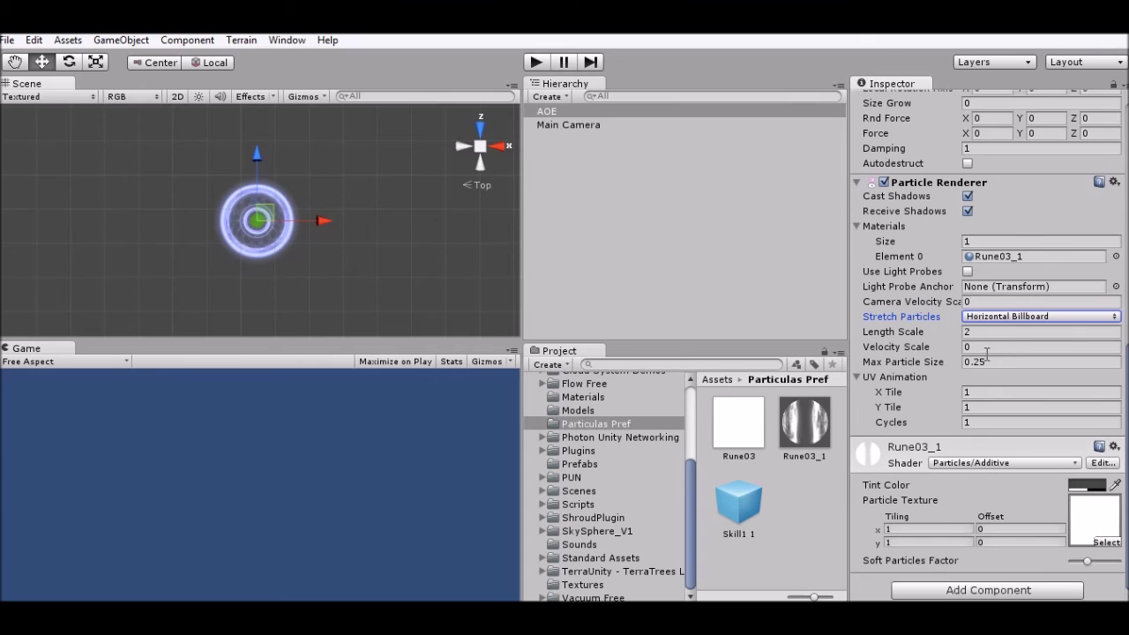
left_click(996, 363)
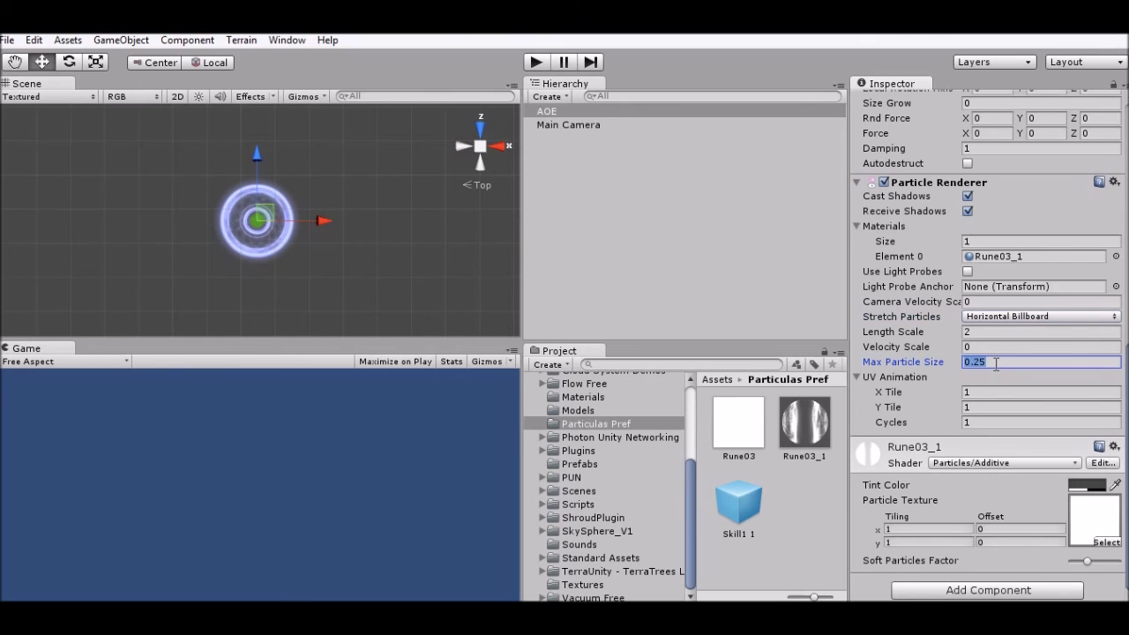
Step: Enter 1 as the Particle Renderer's Max Particle Size
type("1")
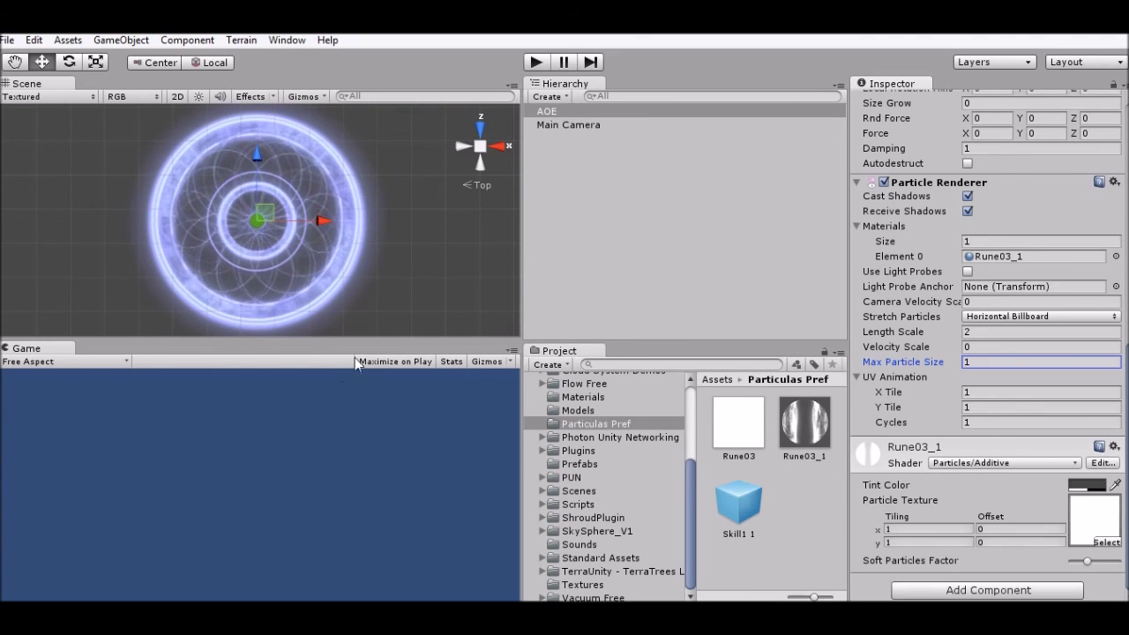
right_click_drag(413, 244, 291, 143)
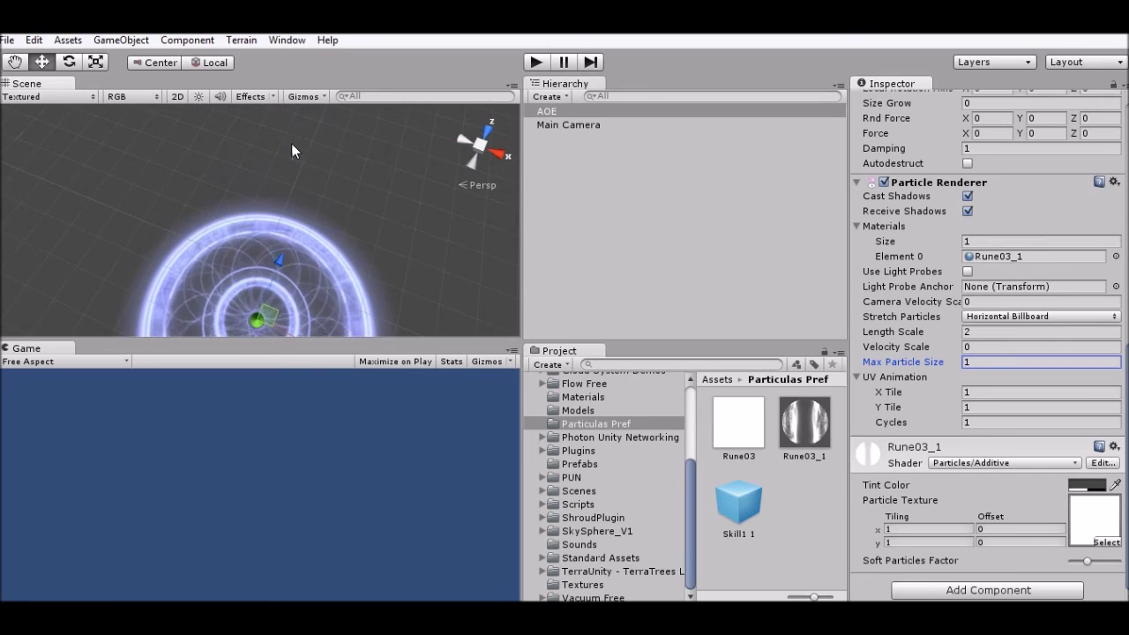
scroll(349, 218, "down", 2)
scroll(348, 217, "down", 1)
scroll(348, 218, "up", 2)
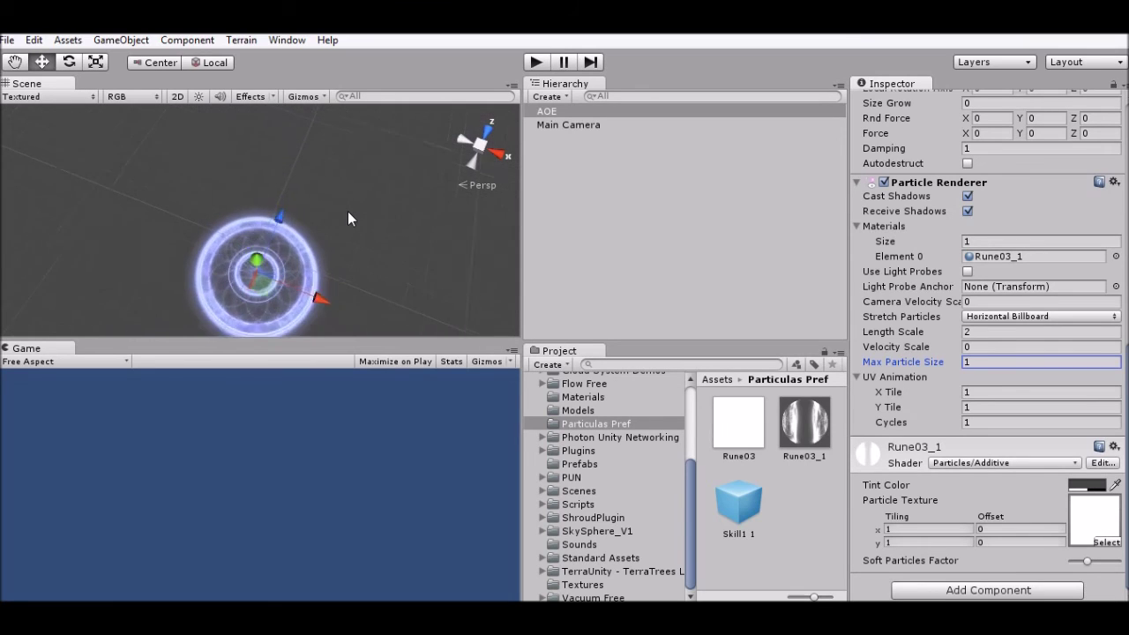
scroll(348, 215, "down", 2)
mouse_move(349, 214)
right_mouse_down()
mouse_move(320, 168)
mouse_move(308, 97)
right_mouse_up()
left_click(479, 131)
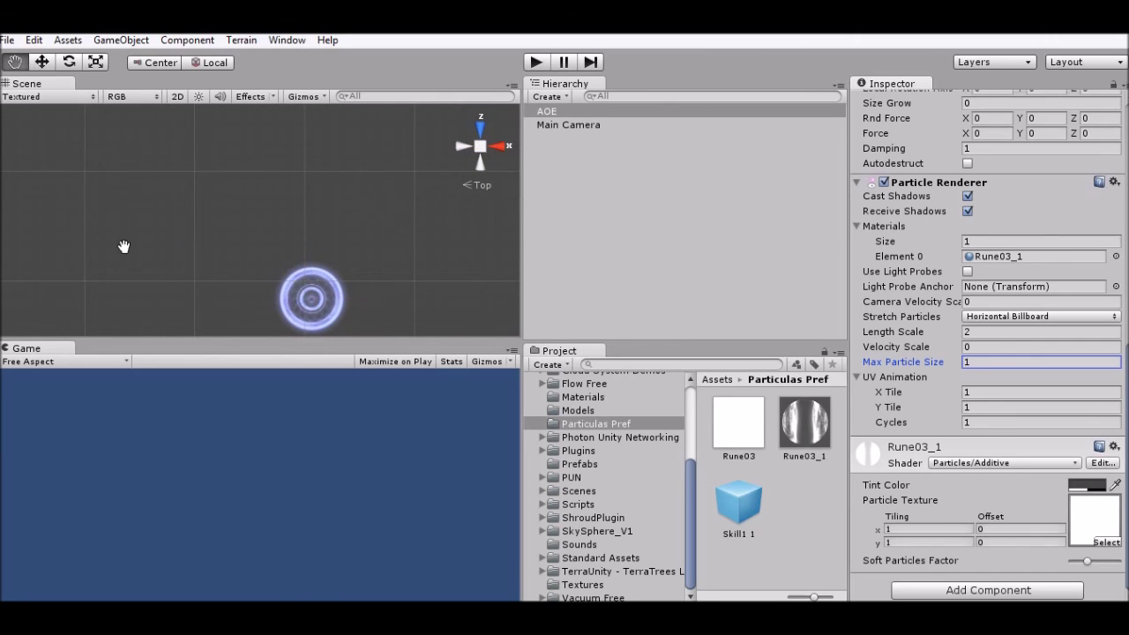
left_click_drag(124, 246, 48, 149)
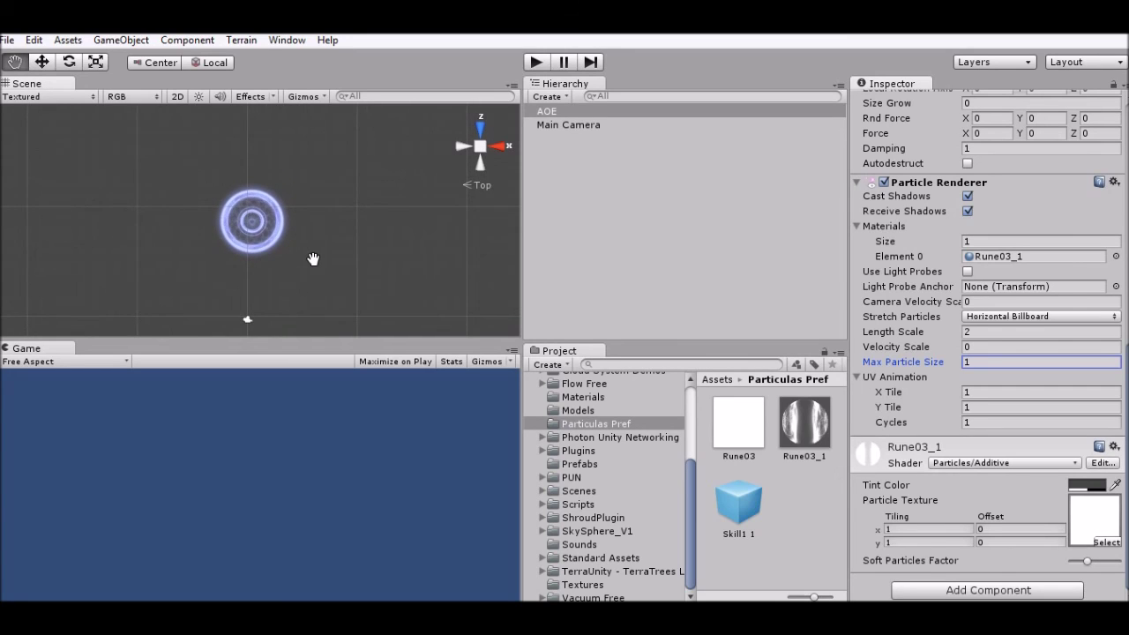
scroll(313, 258, "up", 5)
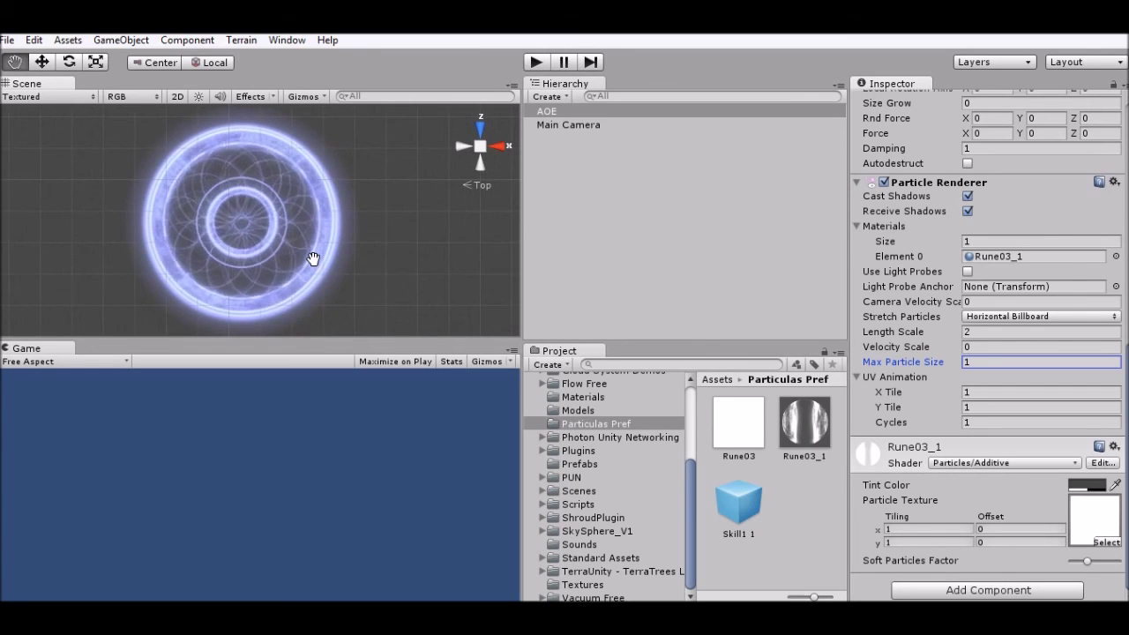
left_click_drag(313, 258, 275, 156, "alt")
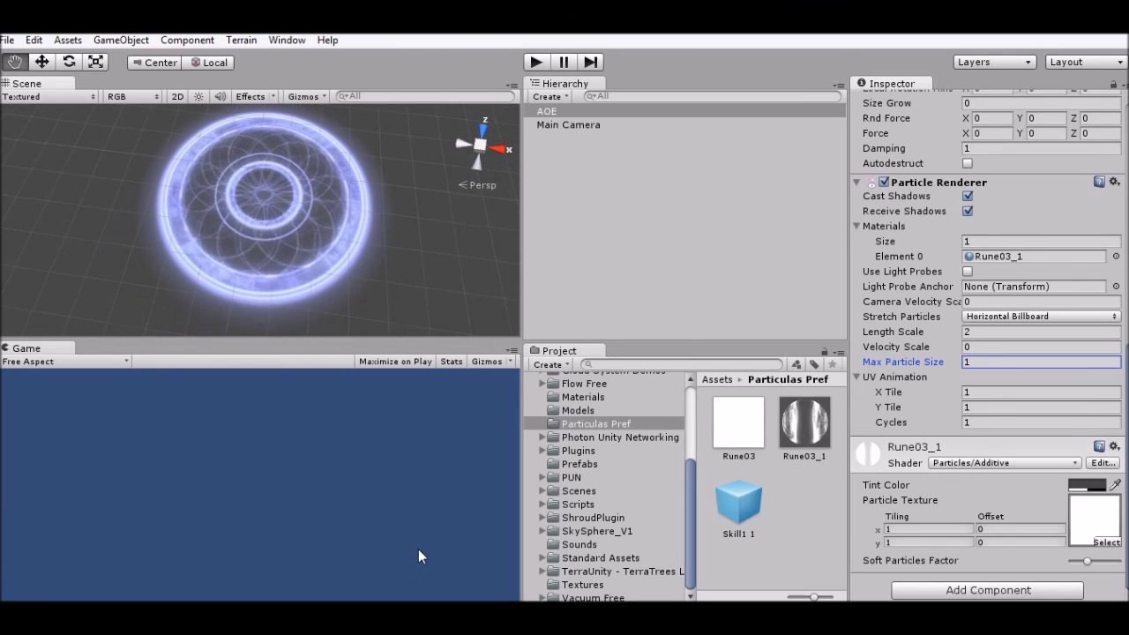
left_click_drag(281, 296, 282, 199, "alt")
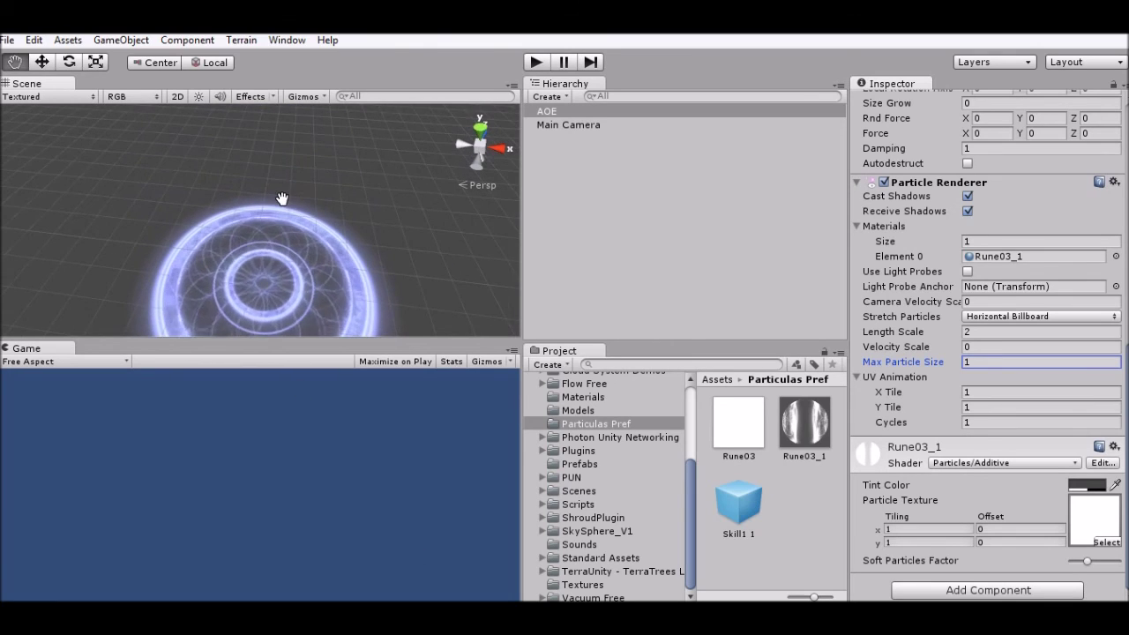
mouse_move(398, 259)
left_mouse_down()
mouse_move(399, 132)
mouse_move(382, 95)
left_mouse_up()
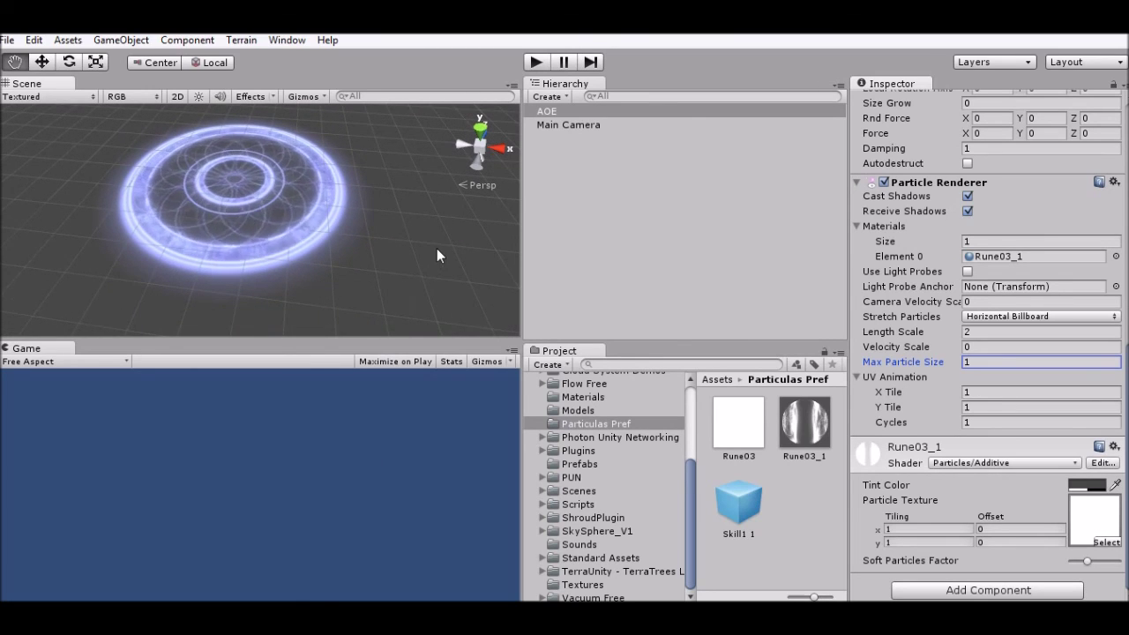
left_click_drag(435, 246, 394, 191, "alt")
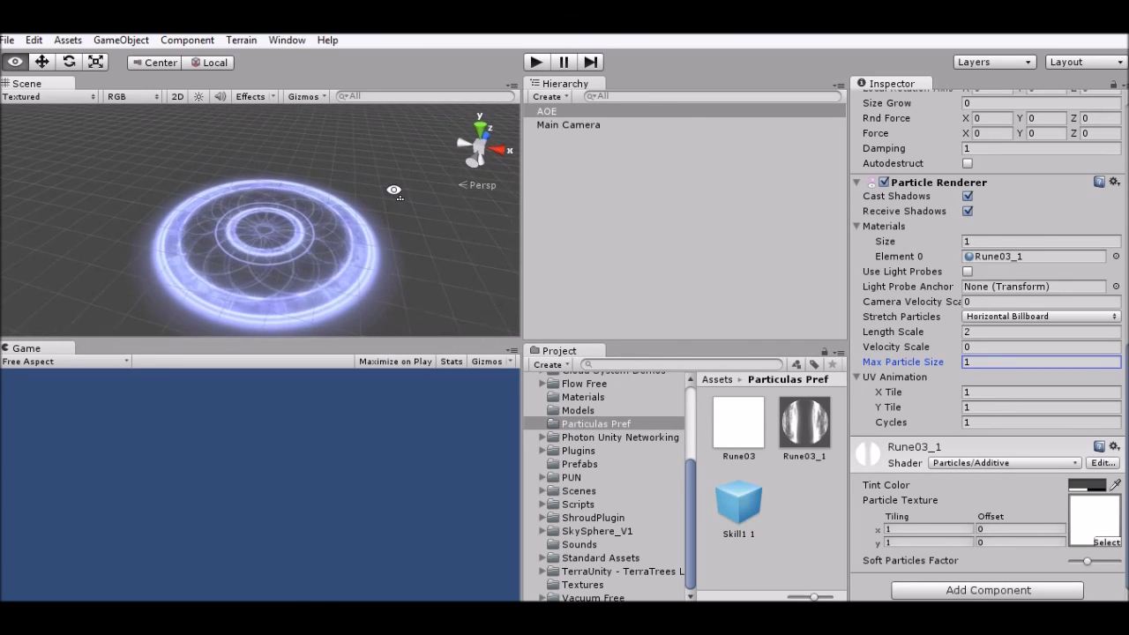